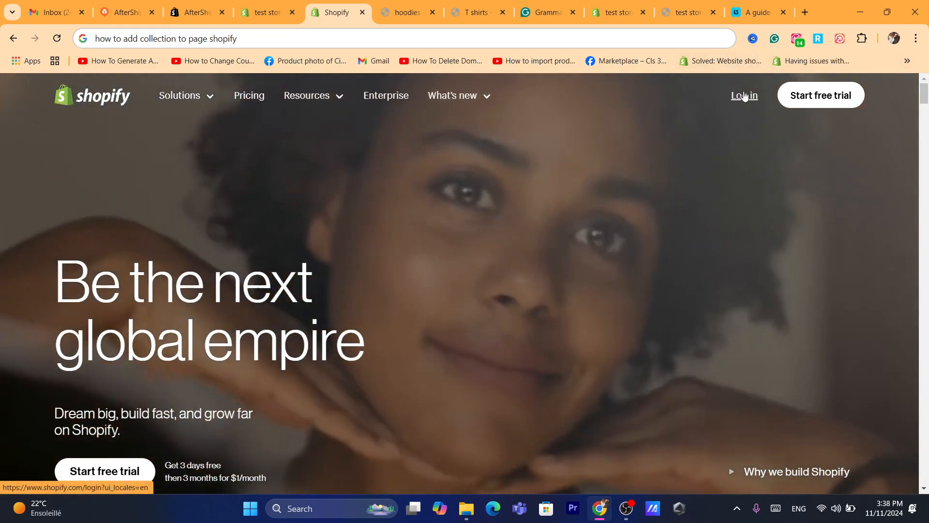
- Log in to the Shopify store admin and open the product collections list
left_click(744, 96)
left_click(328, 38)
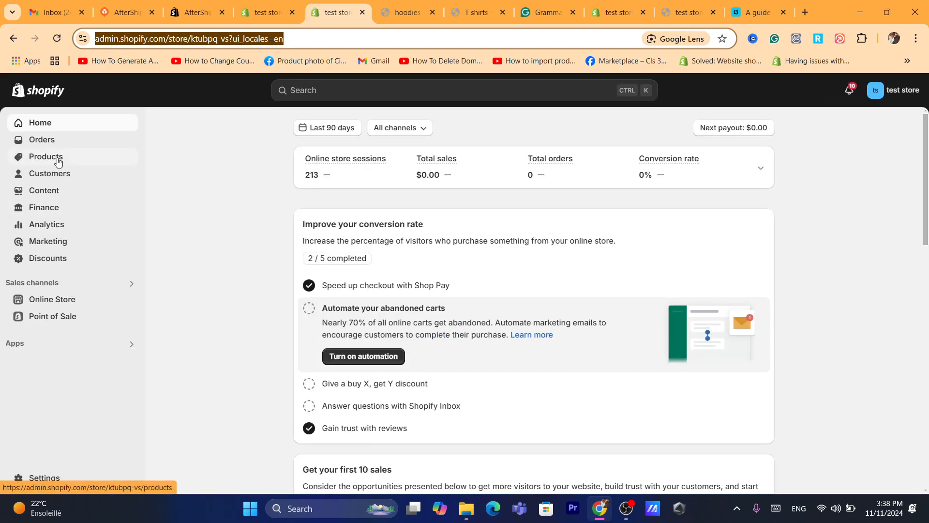
left_click(59, 160)
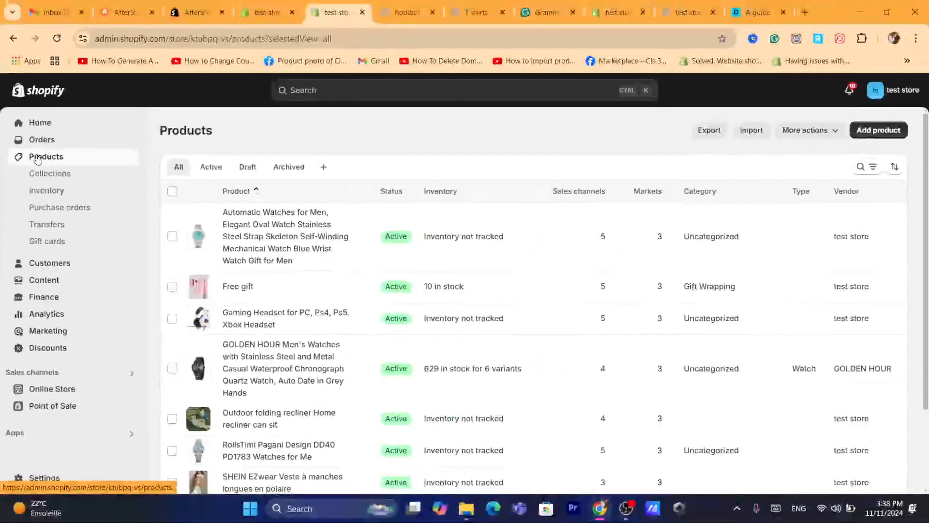
left_click(48, 175)
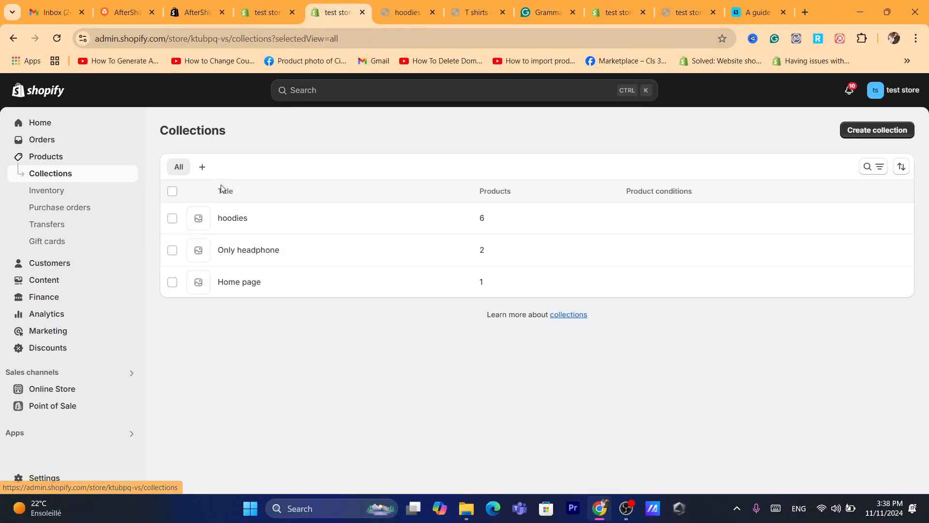
left_click(302, 39)
type("shopify.com")
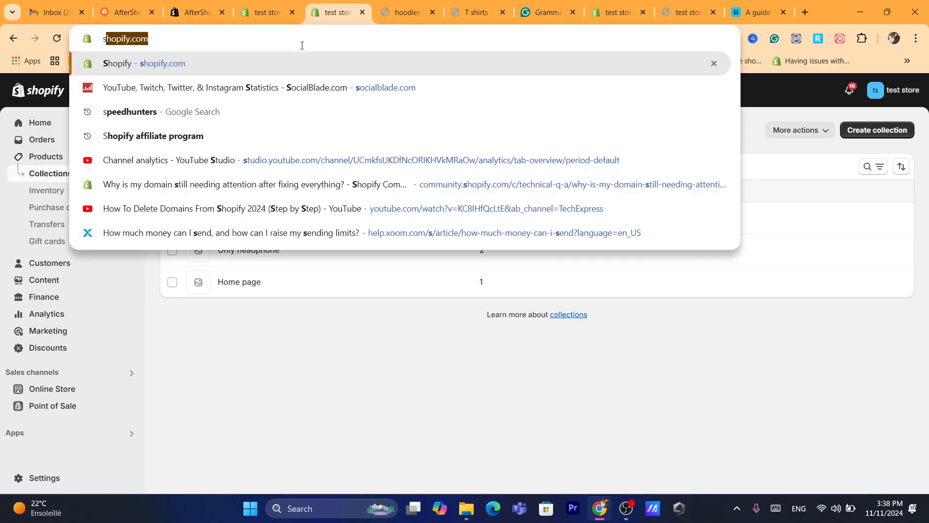
left_click(318, 377)
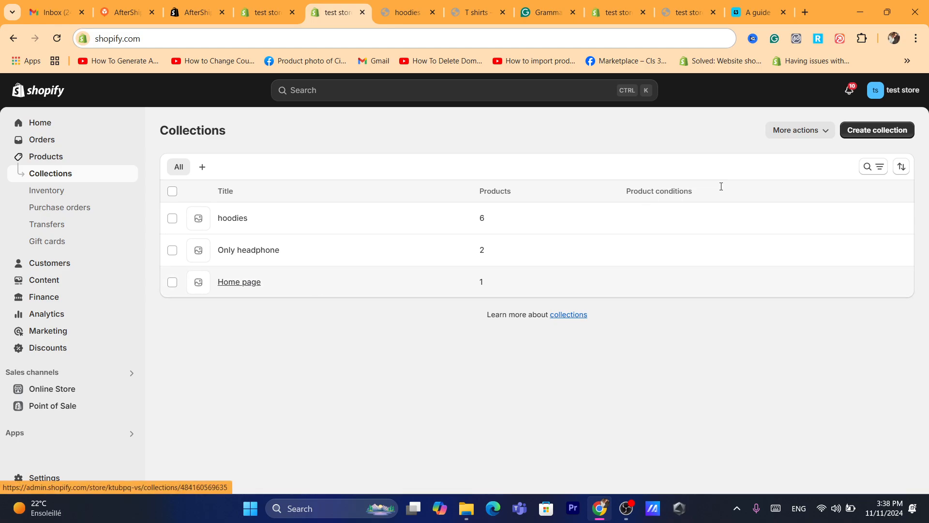
- View the blank form for creating a collection and return to the collections list without saving
left_click(881, 136)
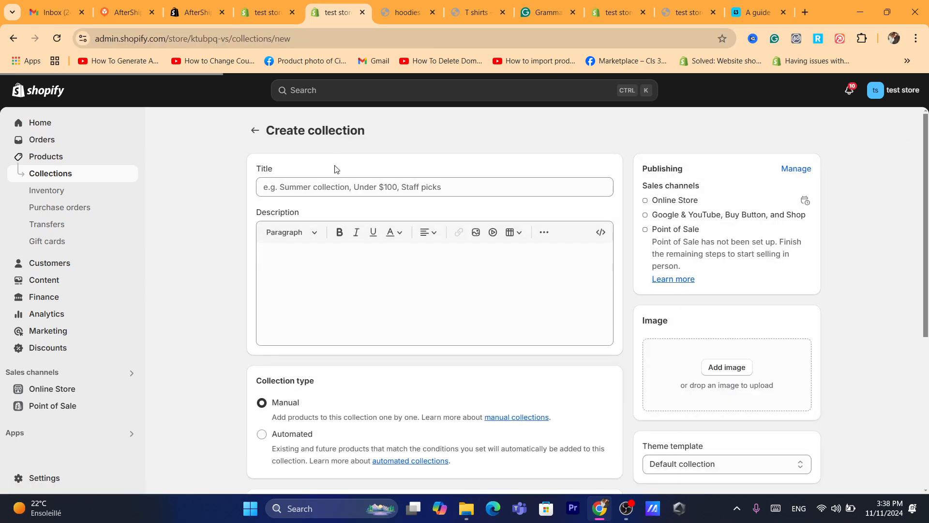
left_click(323, 187)
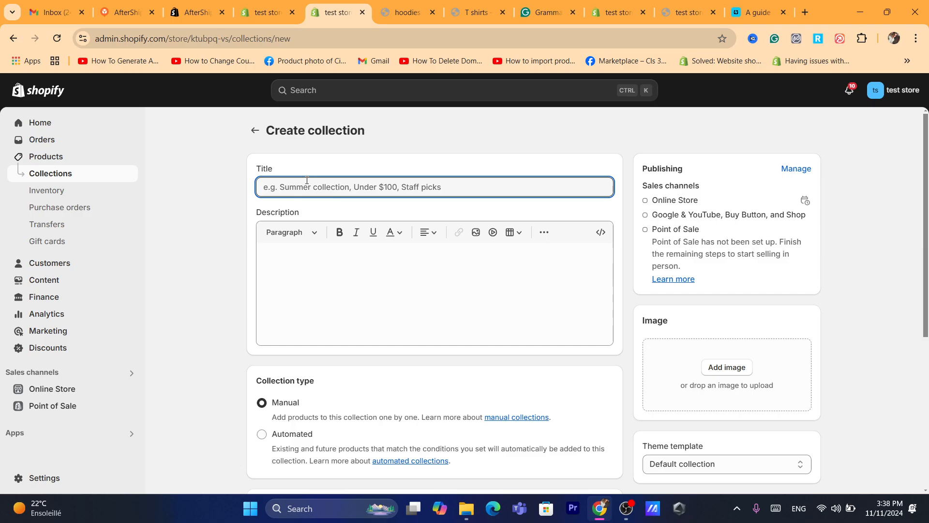
left_click(254, 129)
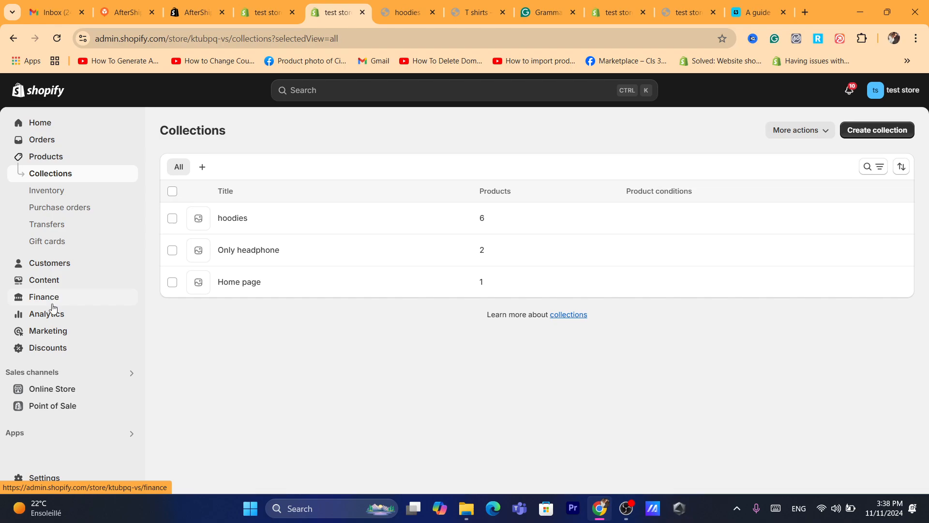
- Open the online store's list of pages
left_click(53, 390)
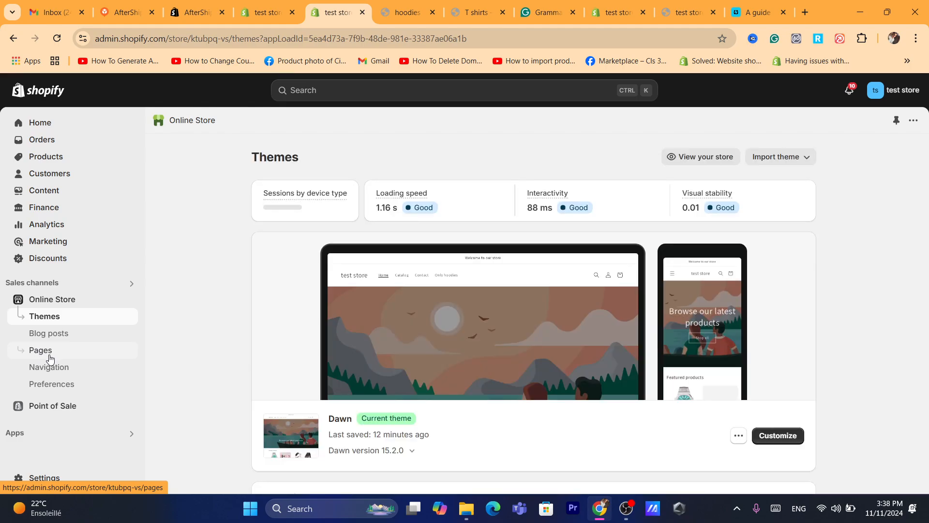
left_click(48, 355)
left_click(307, 39)
type("how to add collection to page shopify")
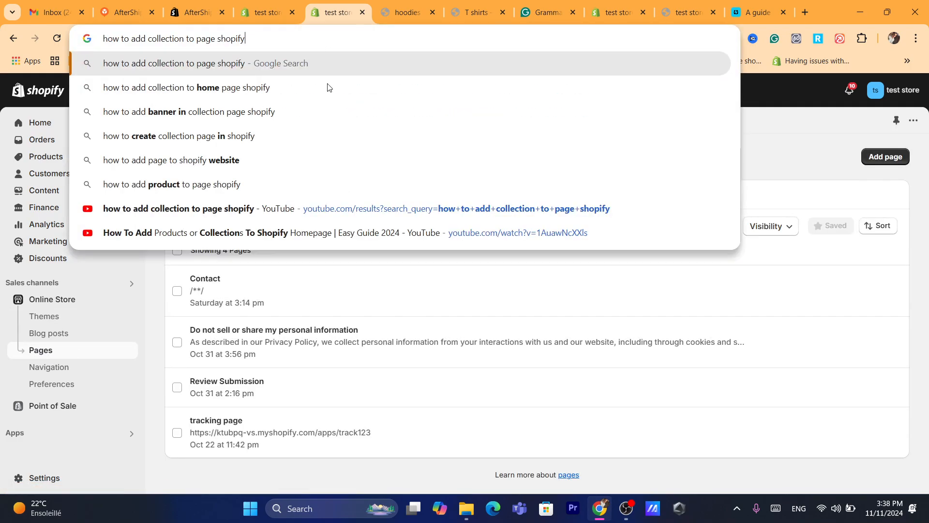
left_click(752, 181)
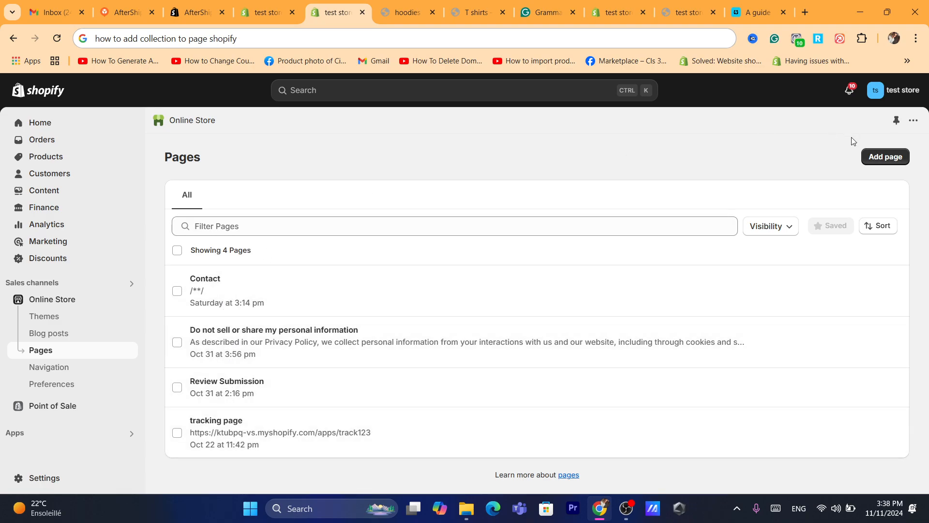
- Add a new online store page titled "t shirts" and save it
left_click(883, 156)
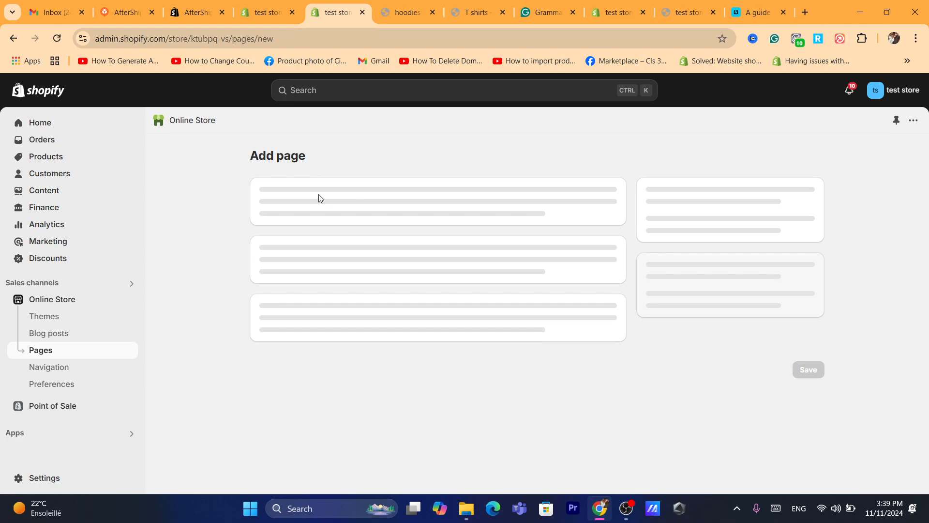
left_click(315, 211)
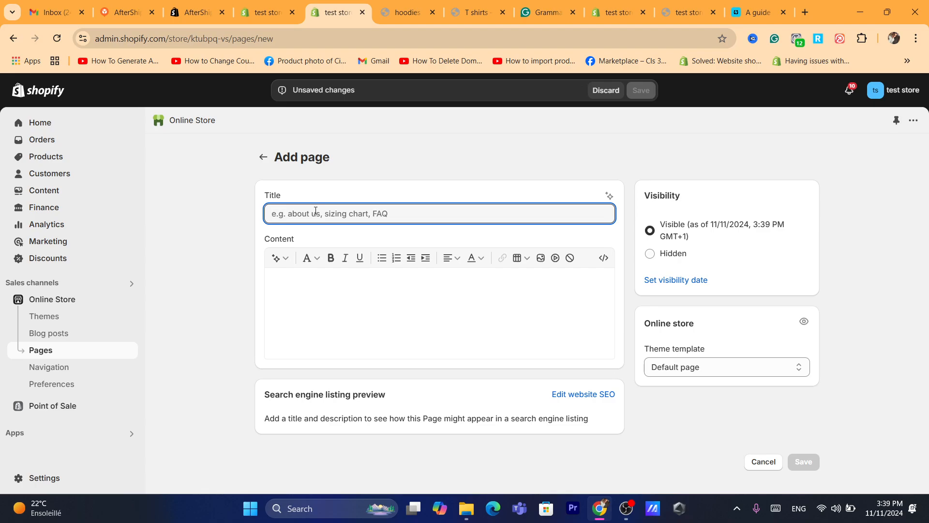
type("t")
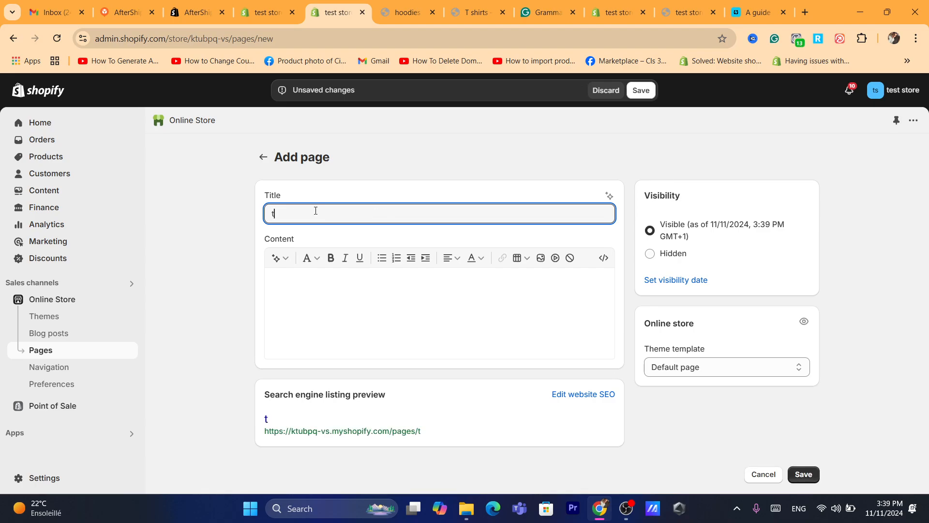
type(" shirts")
left_click(638, 92)
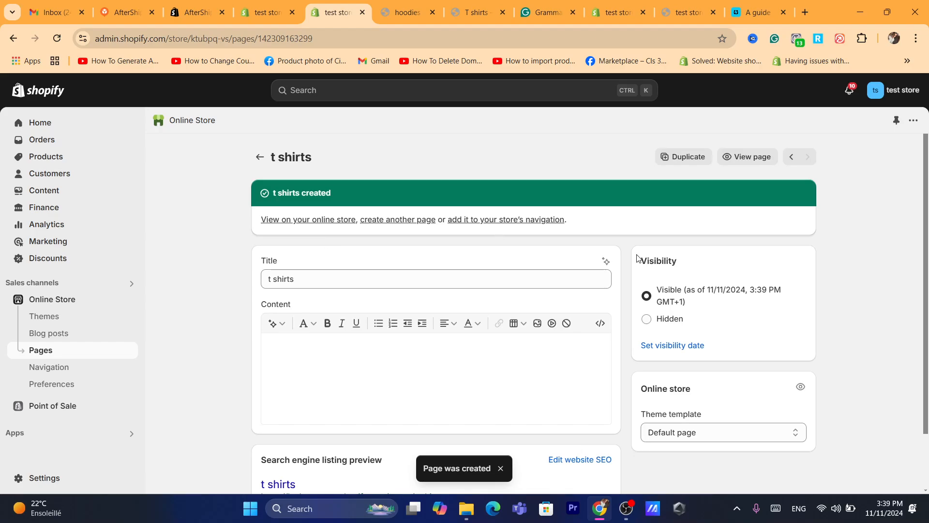
- Leave the saved page and open the current Dawn theme for customization
left_click(257, 162)
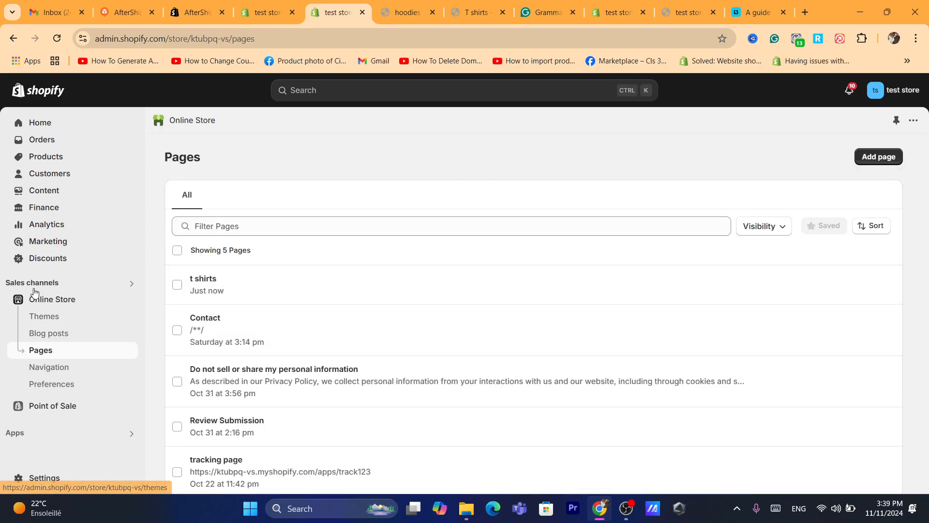
left_click(30, 301)
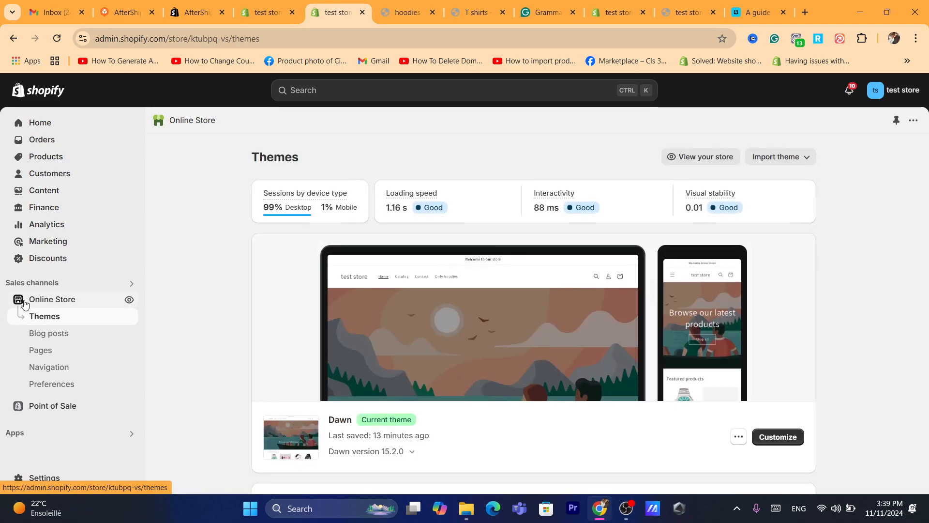
left_click(773, 442)
left_click(383, 33)
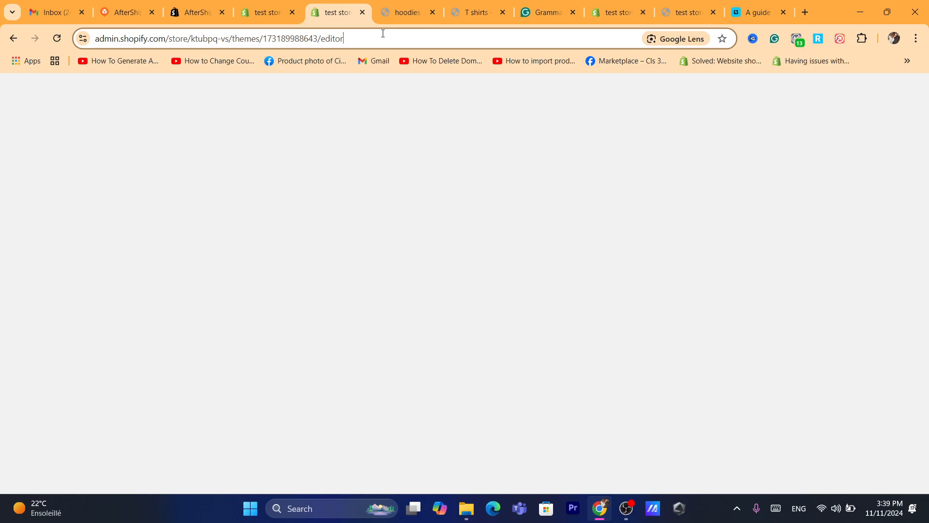
type("s")
left_click(359, 336)
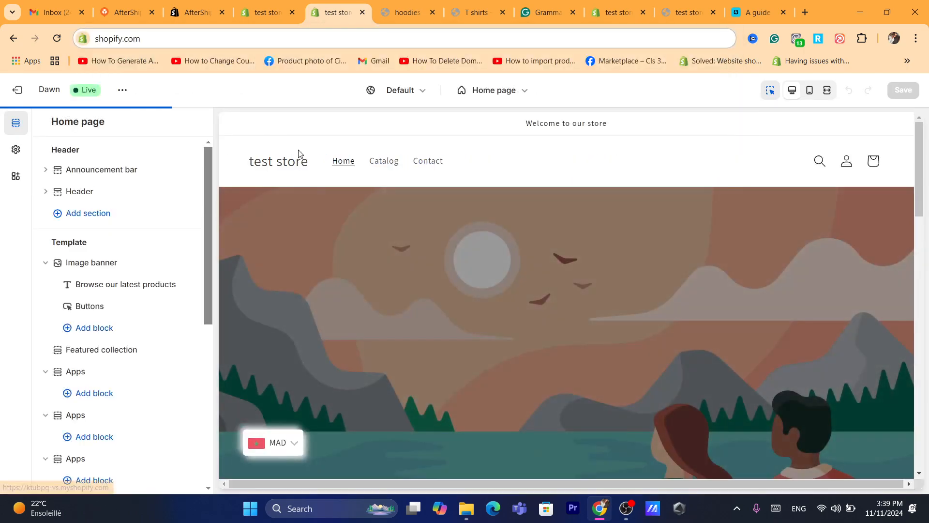
- Switch the theme editor to the Default page template and preview it with the "t shirts" page
left_click(489, 100)
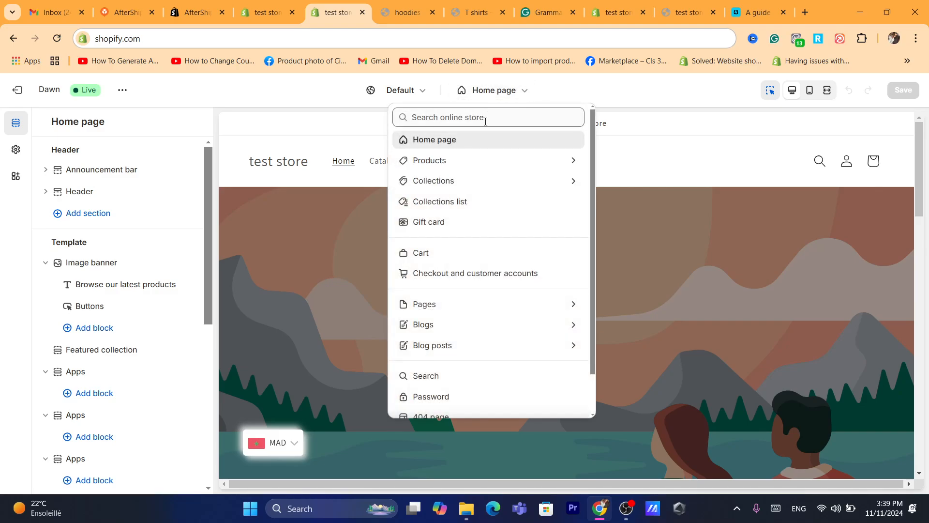
left_click(433, 310)
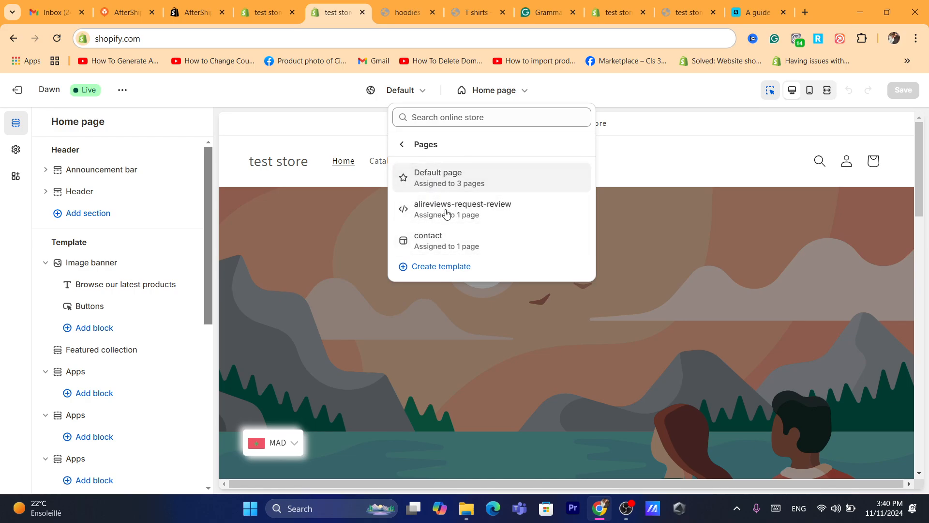
left_click(442, 179)
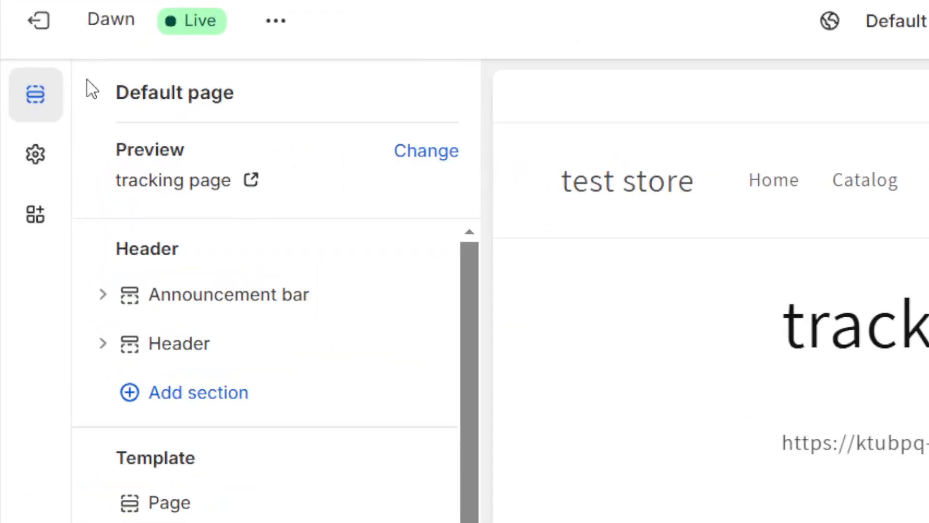
left_click(438, 154)
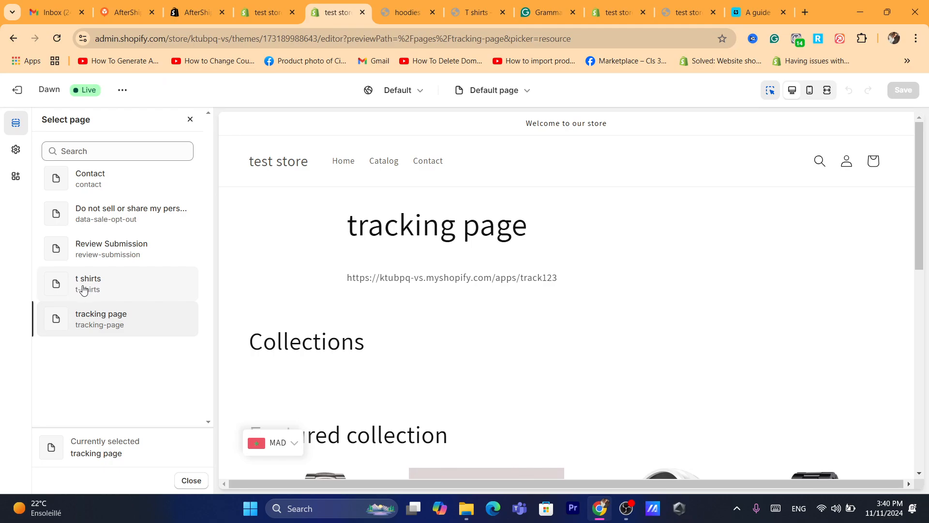
left_click(80, 283)
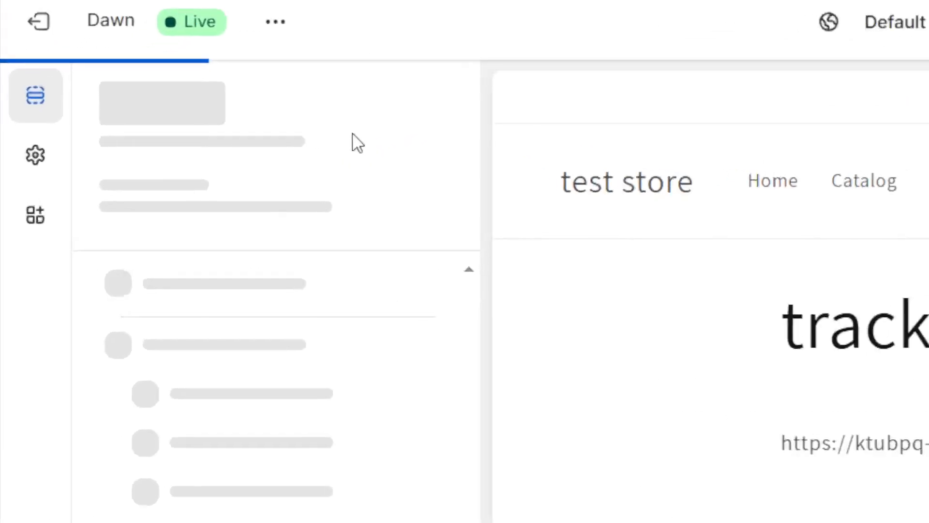
type("S")
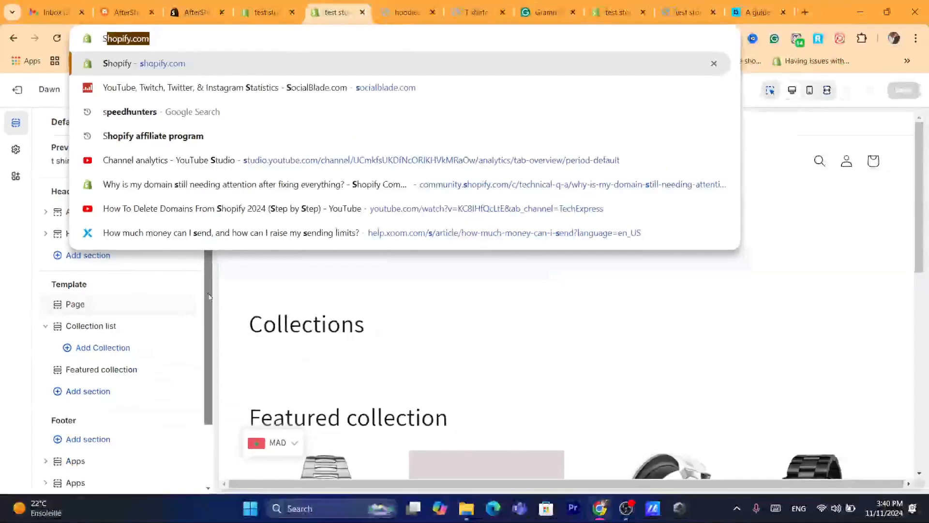
left_click(207, 294)
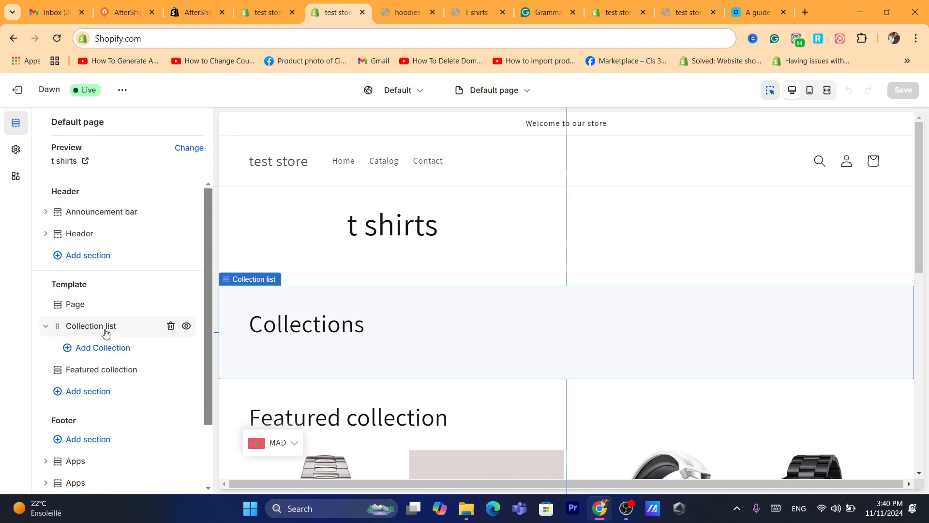
left_click_drag(42, 285, 105, 282)
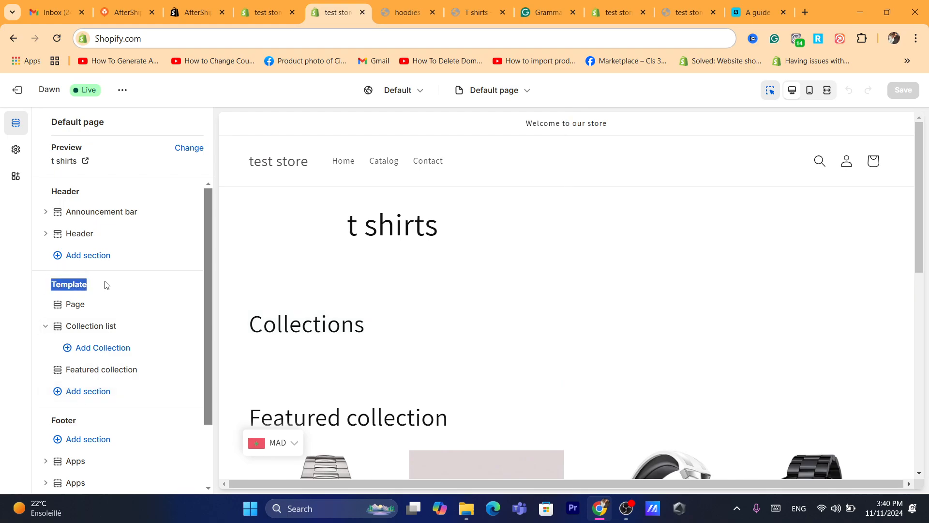
left_click(104, 282)
- Add a Featured collection section to the Template area of the Default page
left_click(91, 393)
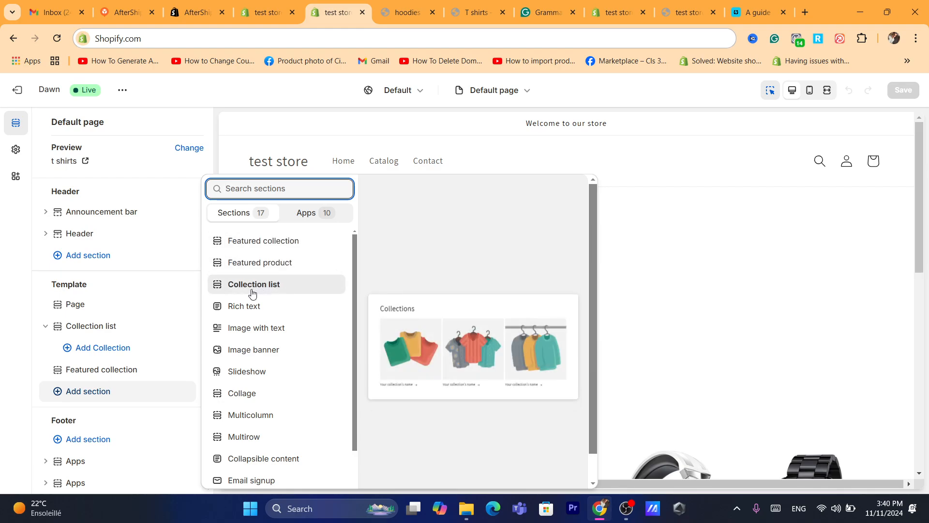
left_click(255, 241)
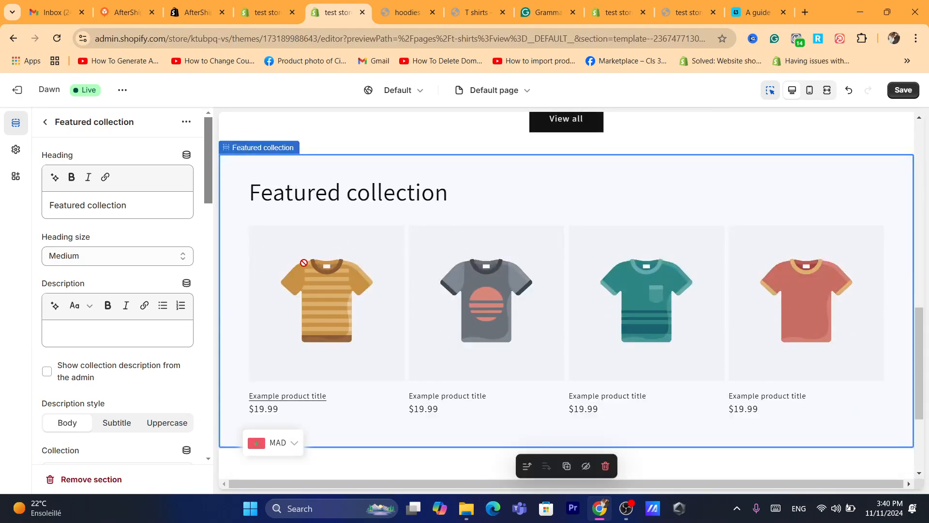
left_click(328, 39)
type("shopify.com")
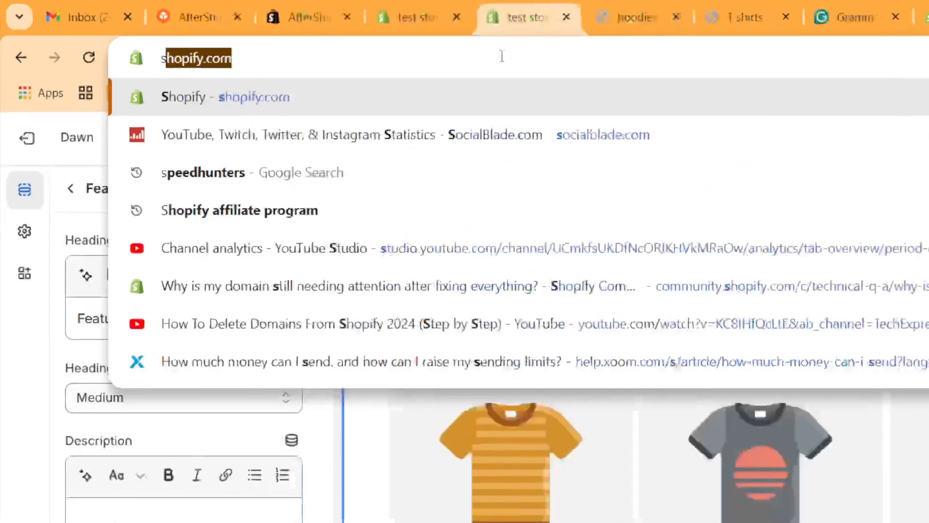
key("Return")
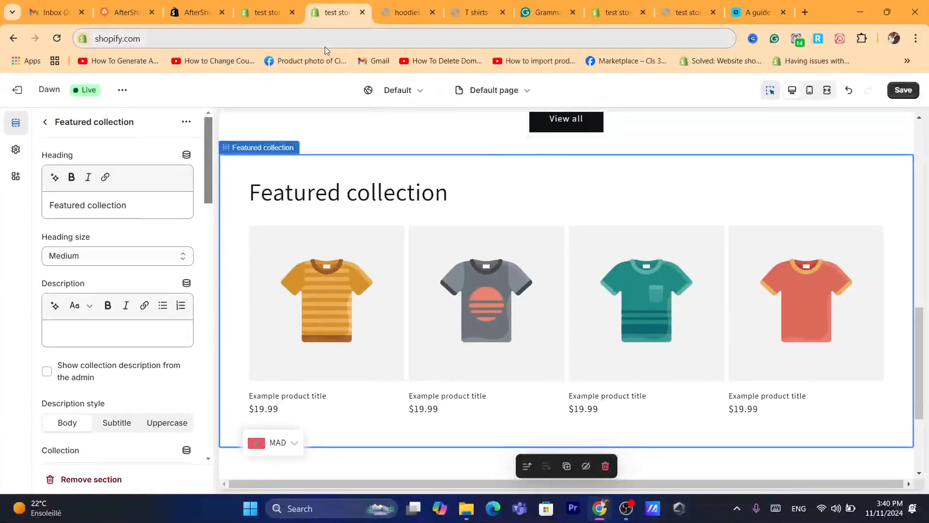
left_click(324, 47)
type("s")
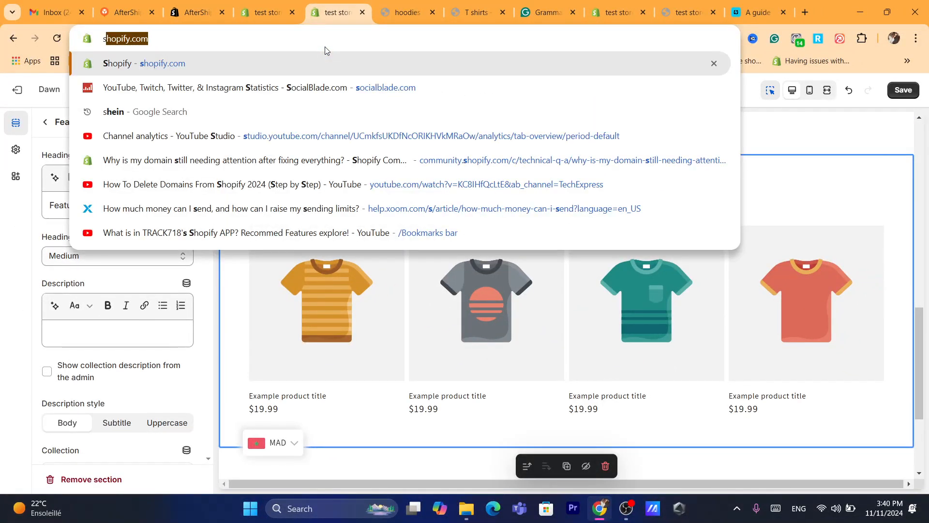
key("Return")
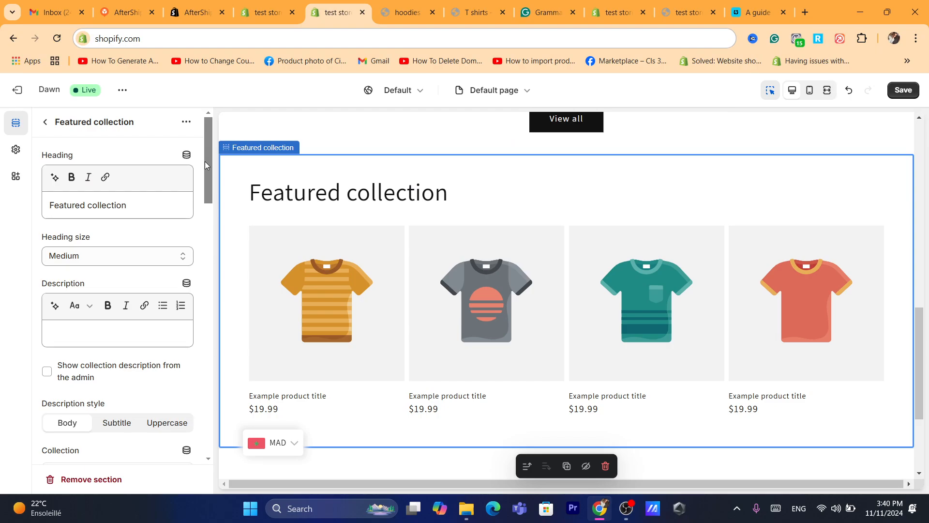
- Assign the hoodies collection to the new Featured collection section
left_click_drag(206, 176, 208, 196)
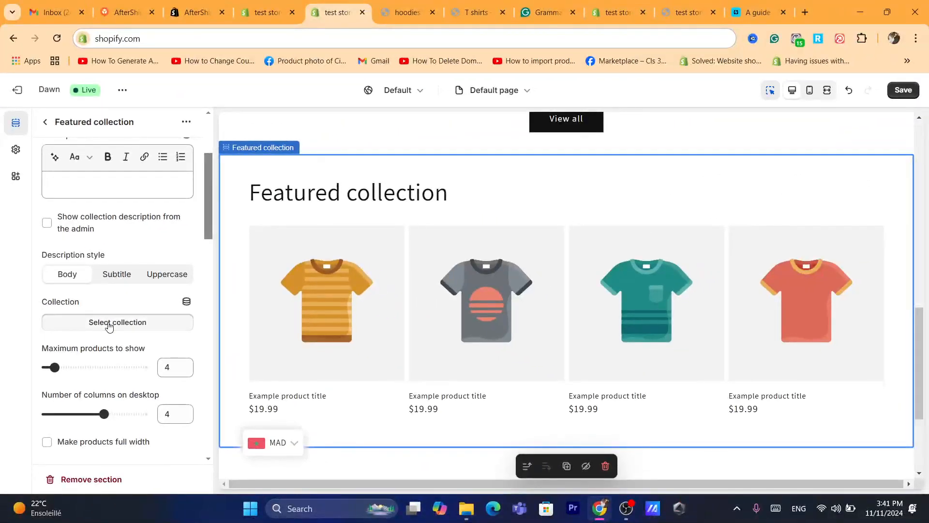
left_click(57, 322)
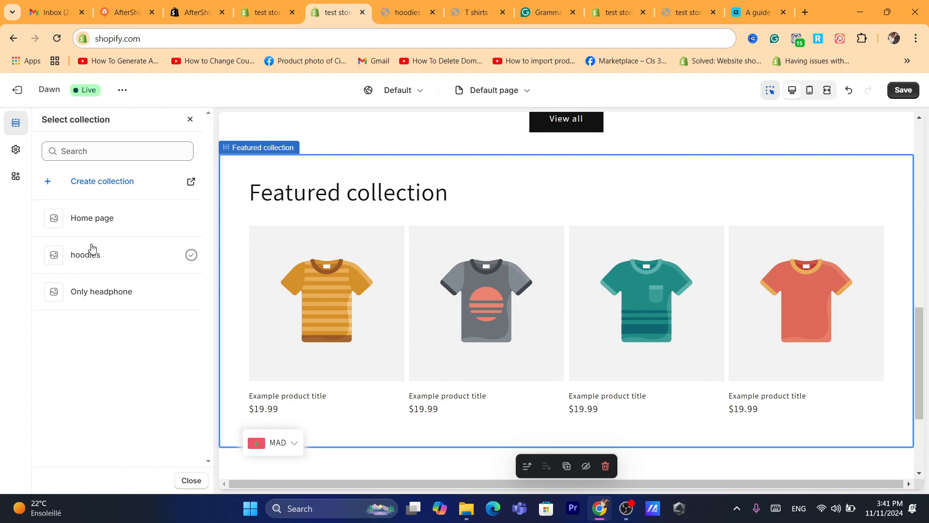
left_click(111, 260)
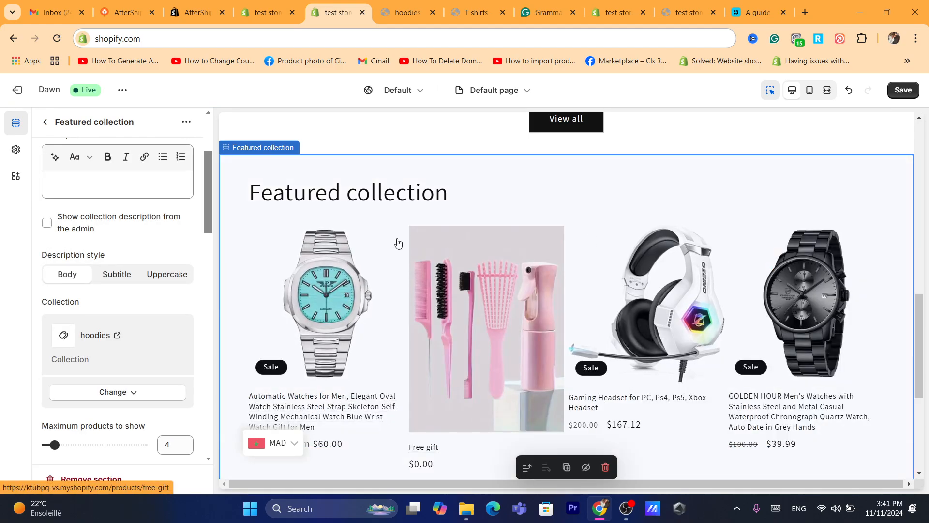
left_click(436, 41)
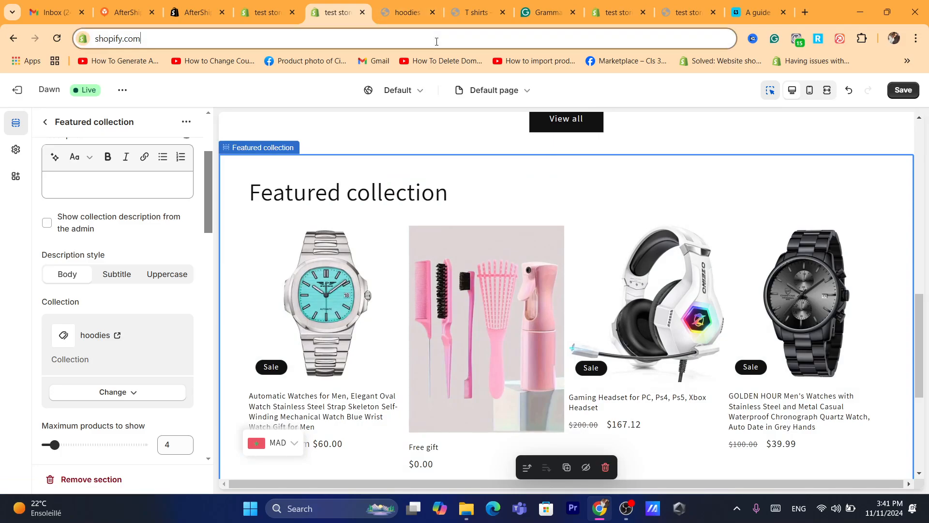
type("s")
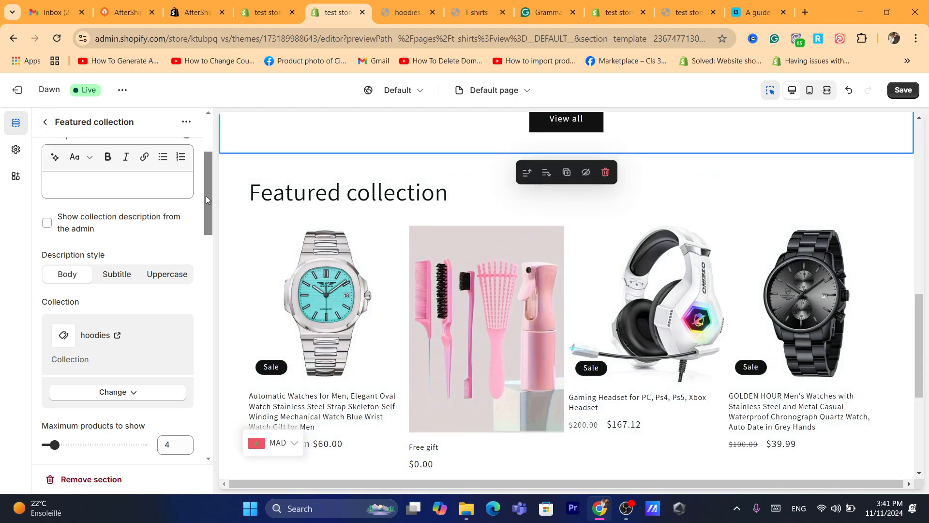
- Set the Featured collection section to show a maximum of 19 products in 3 desktop columns
left_click_drag(205, 195, 208, 236)
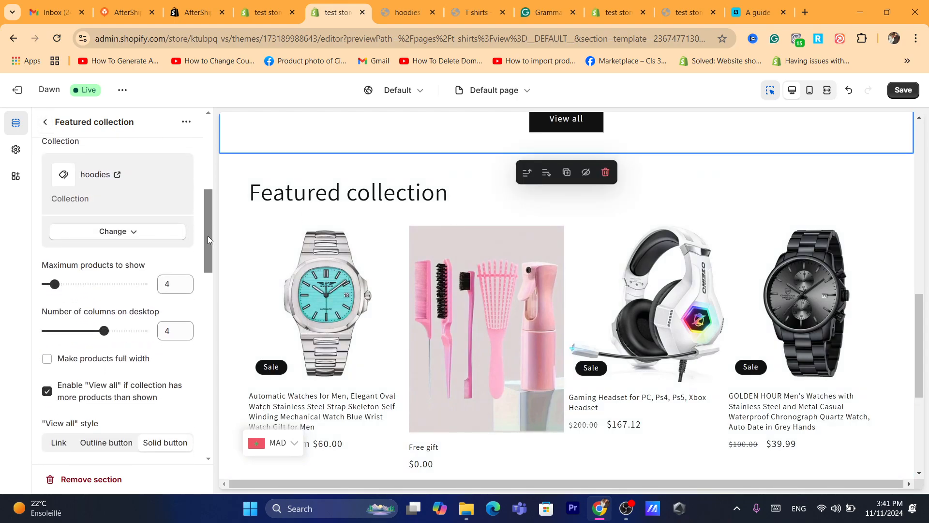
left_click_drag(56, 267, 118, 267)
left_click(107, 312)
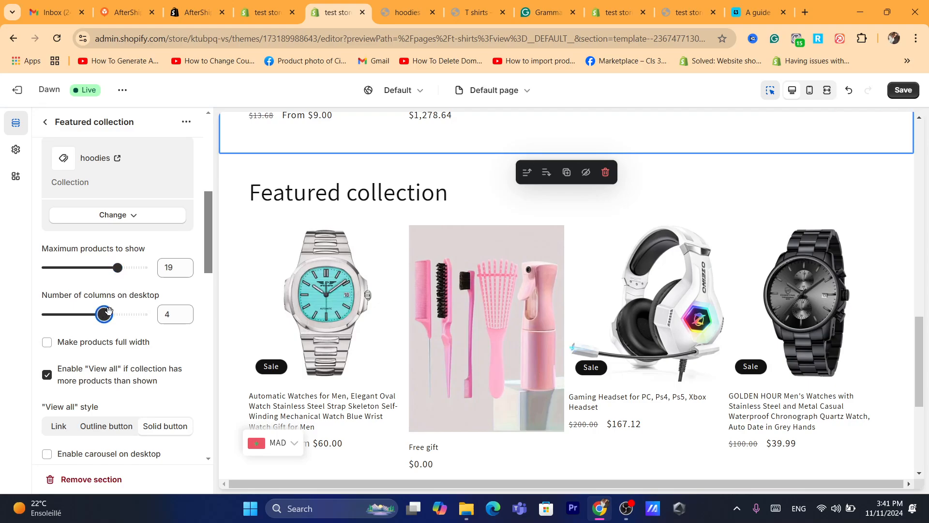
mouse_move(96, 312)
left_mouse_down()
mouse_move(67, 314)
mouse_move(85, 313)
left_mouse_up()
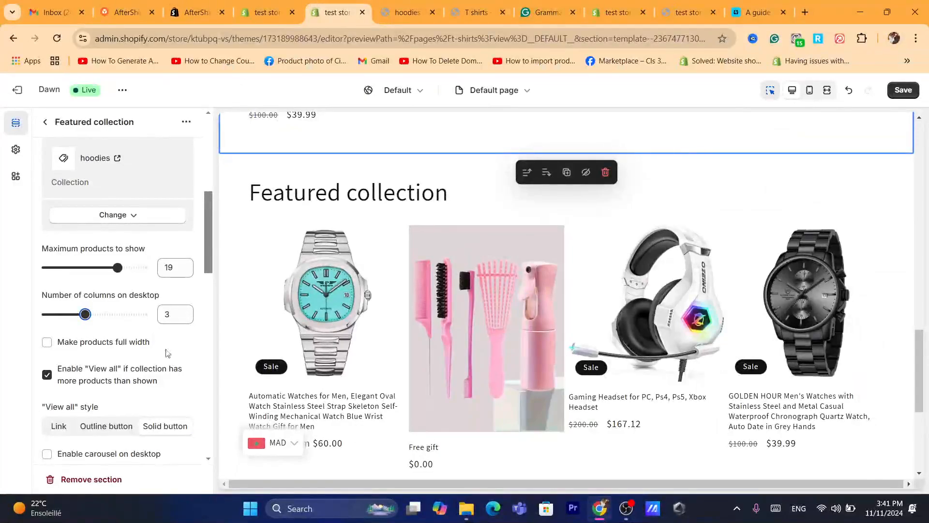
- Set the section's "View all" style to Link, then save the template and leave the theme editor
left_click(111, 427)
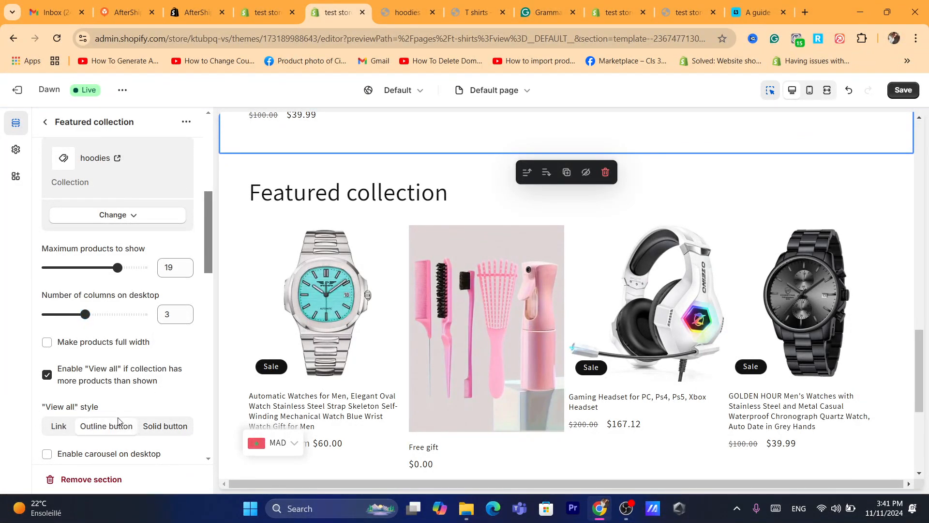
left_click(57, 428)
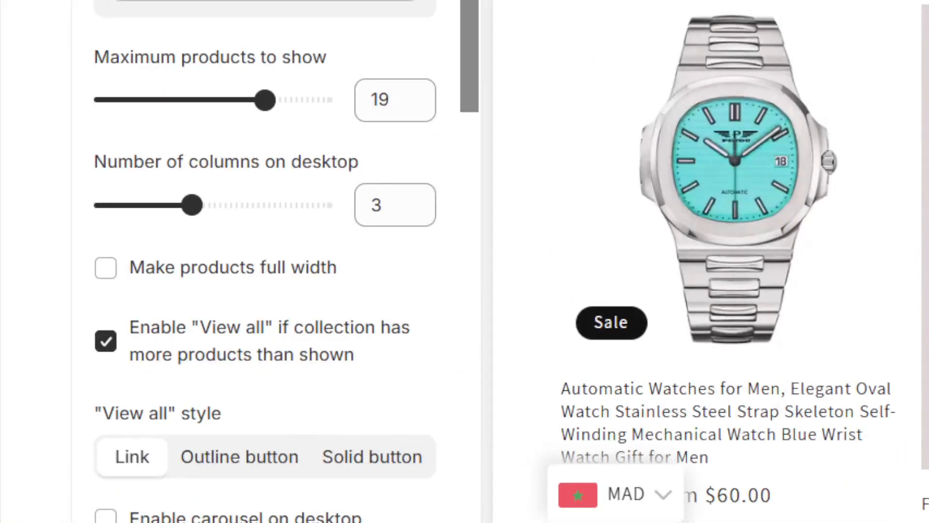
left_click(359, 10)
type("S")
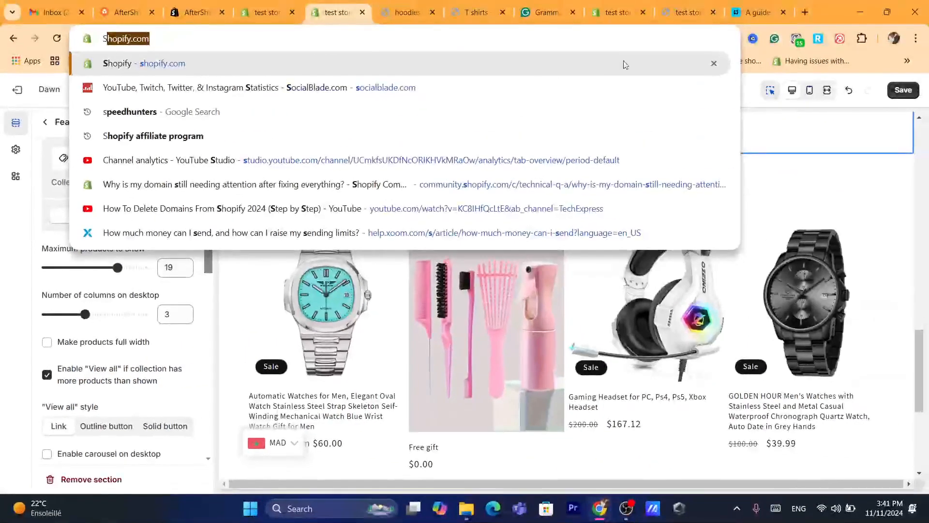
left_click(914, 92)
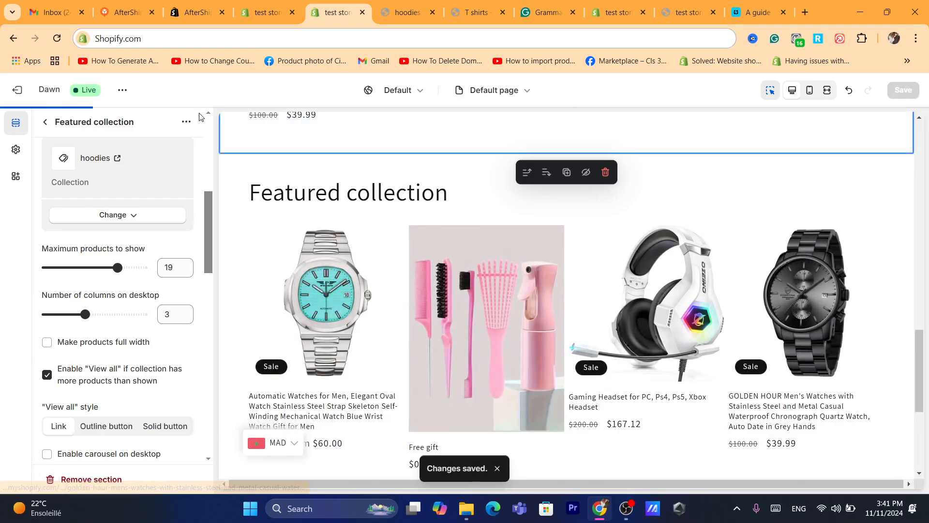
left_click(30, 92)
- Reload the storefront's hoodies collection page and check its header menu
left_click(398, 6)
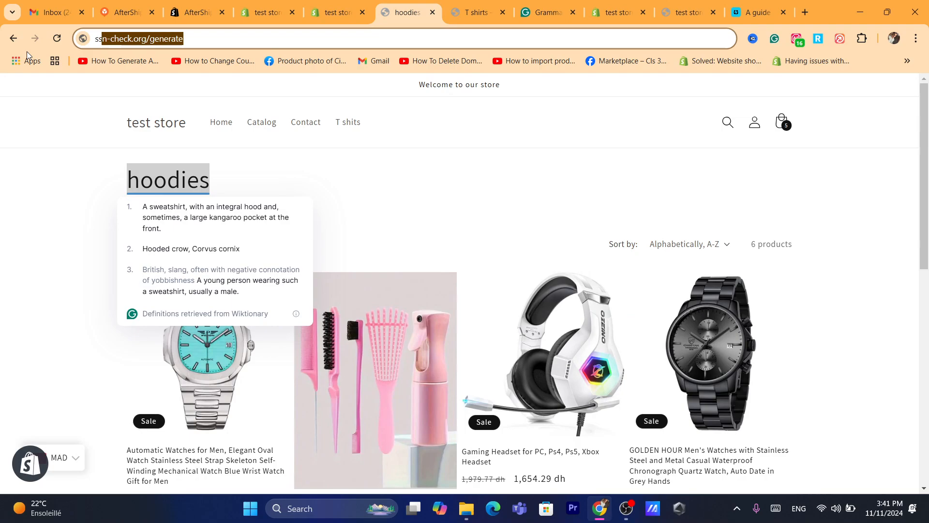
left_click(57, 38)
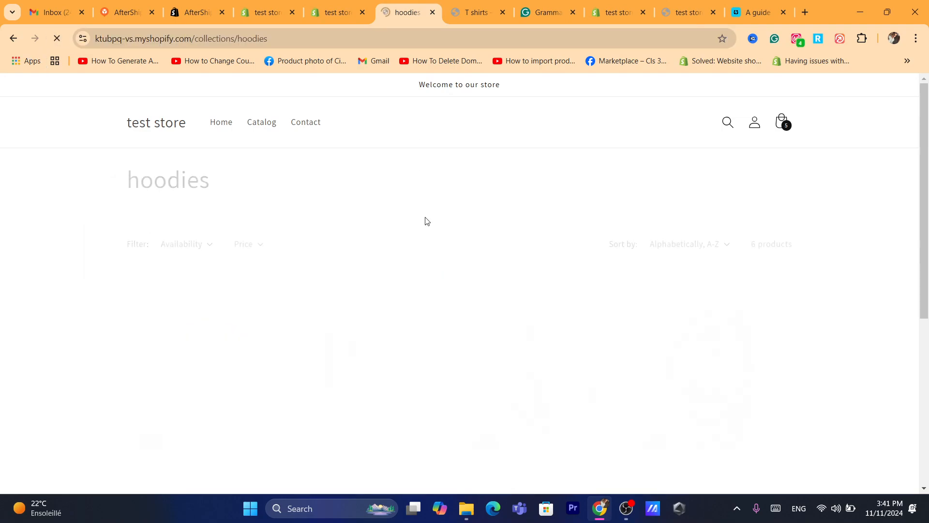
left_click_drag(925, 160, 914, 134)
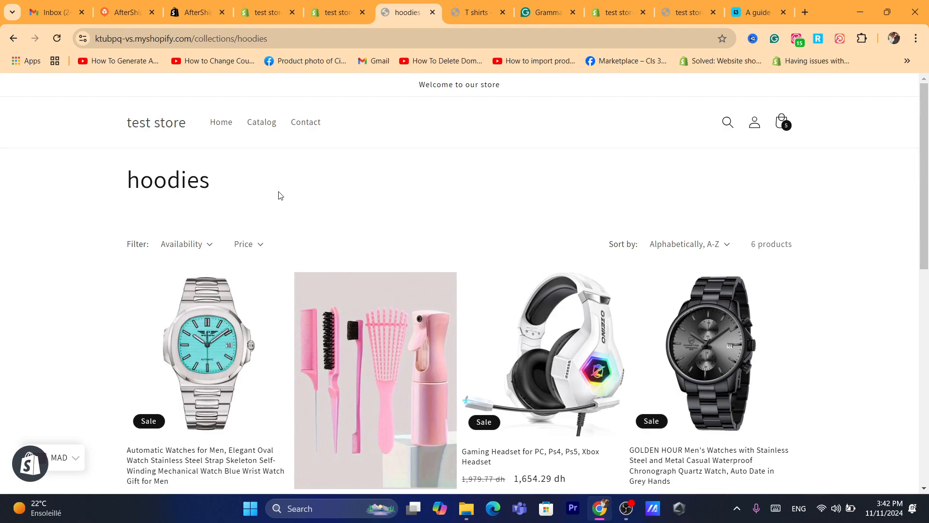
- Return to the store admin and open main-menu from the online store's navigation settings
left_click(334, 12)
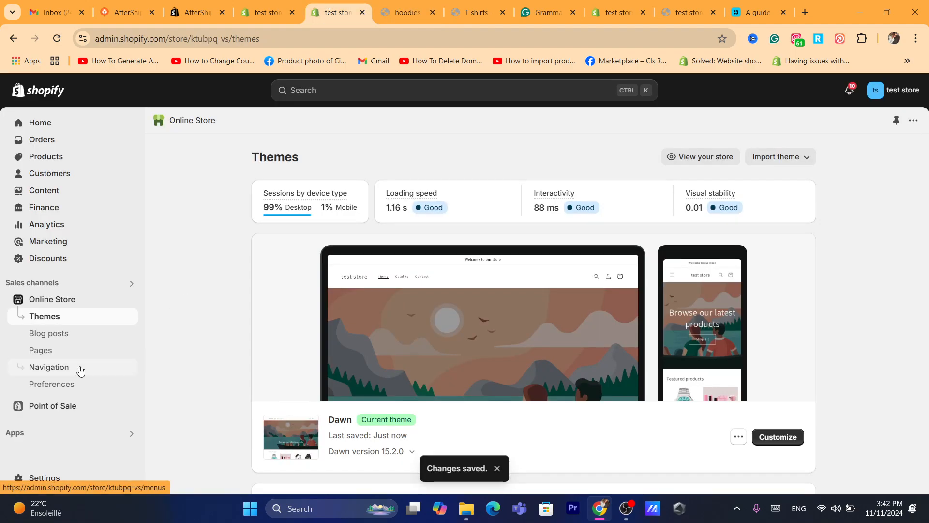
left_click(46, 373)
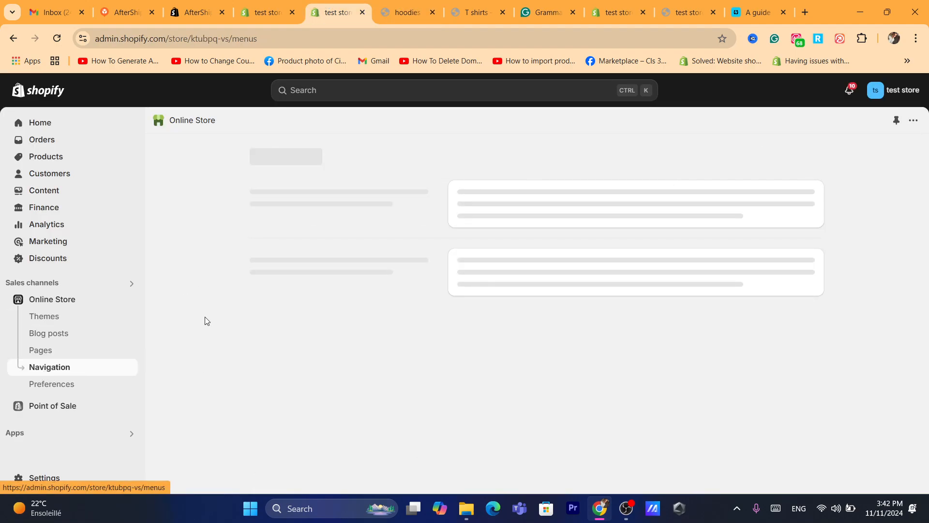
left_click(332, 39)
type("shopify.com")
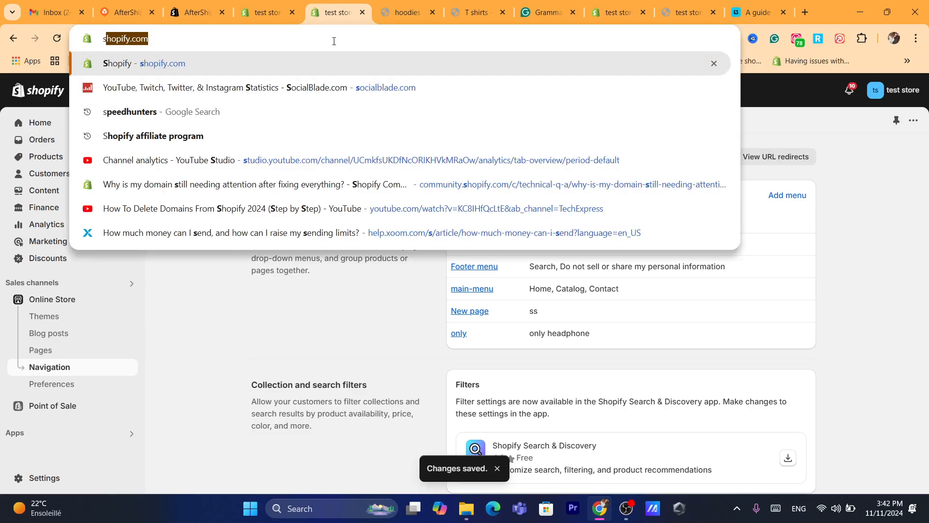
left_click(290, 345)
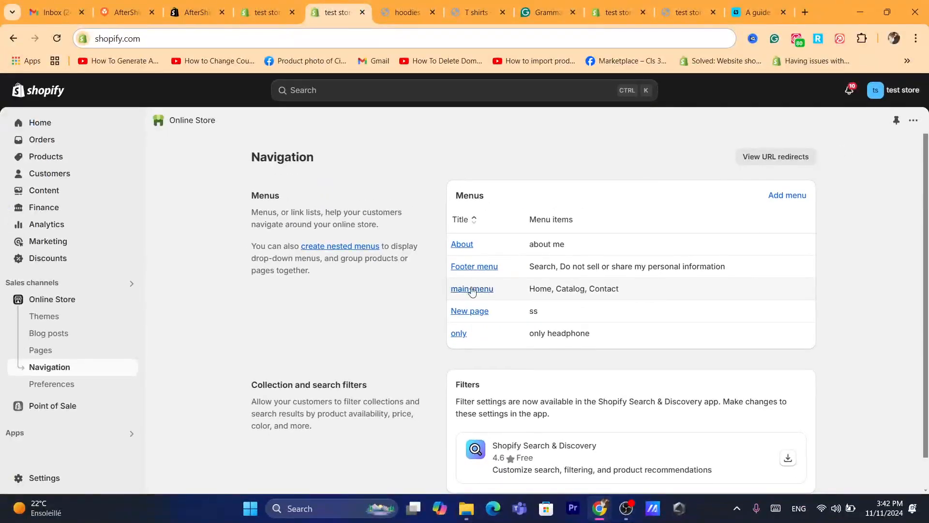
left_click(472, 289)
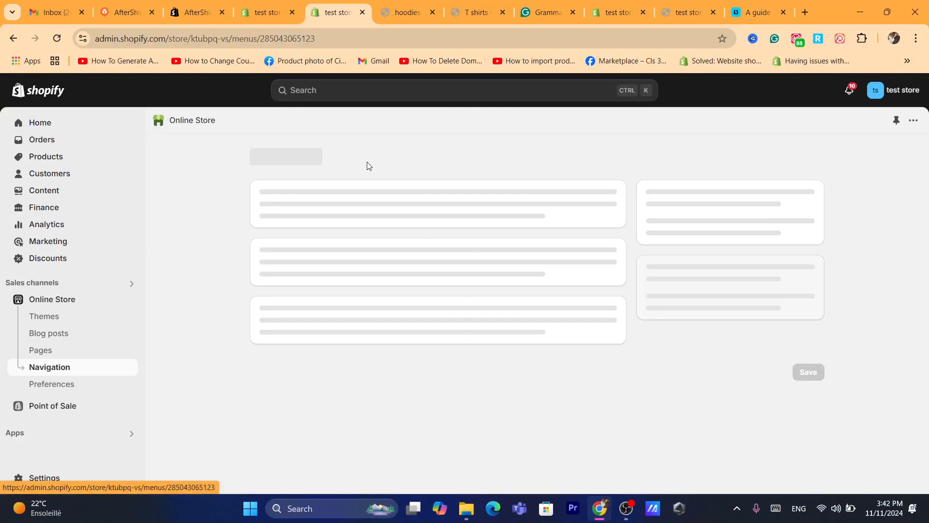
left_click(362, 211)
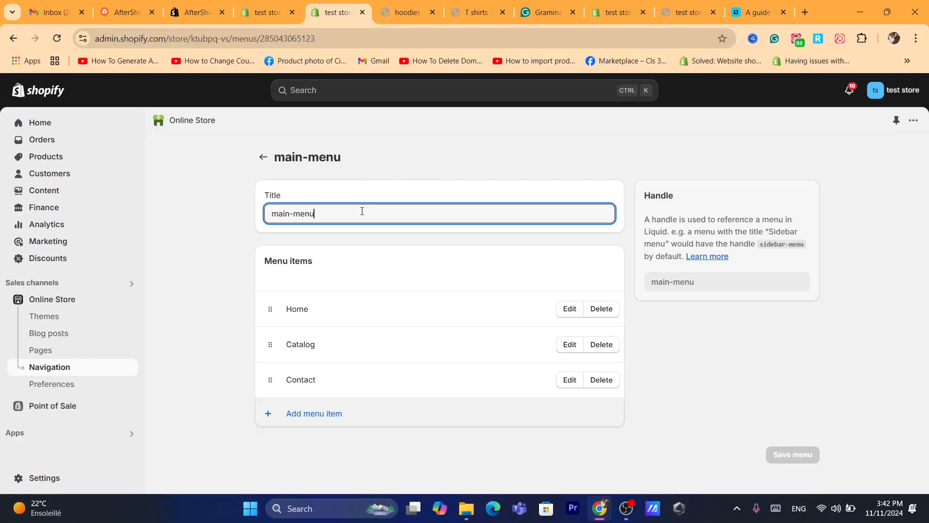
- Start a new menu item in main-menu and name it "T shirts"
left_click(309, 422)
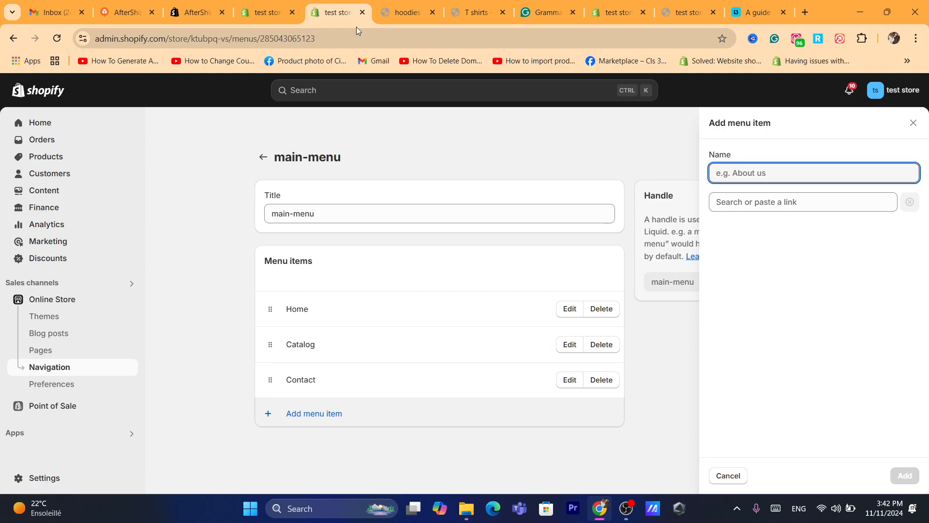
left_click(366, 39)
type("s")
left_click(516, 442)
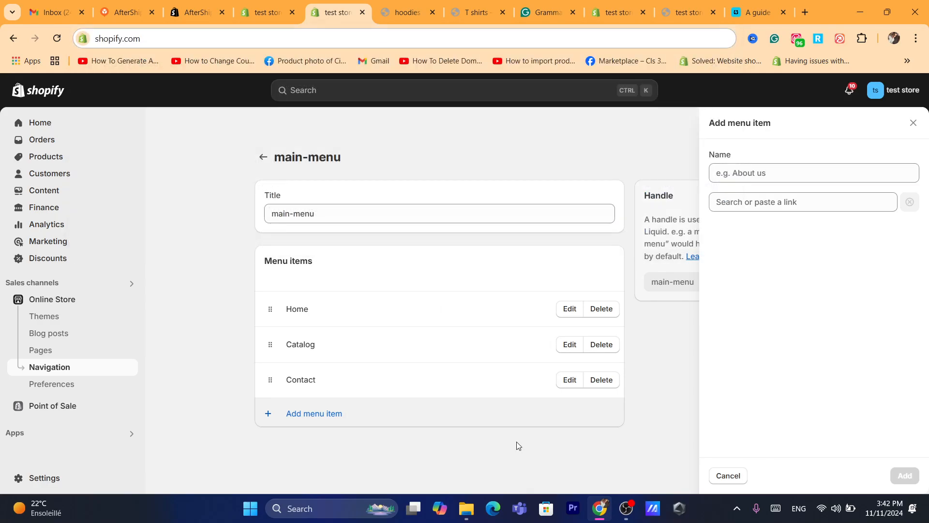
left_click(371, 427)
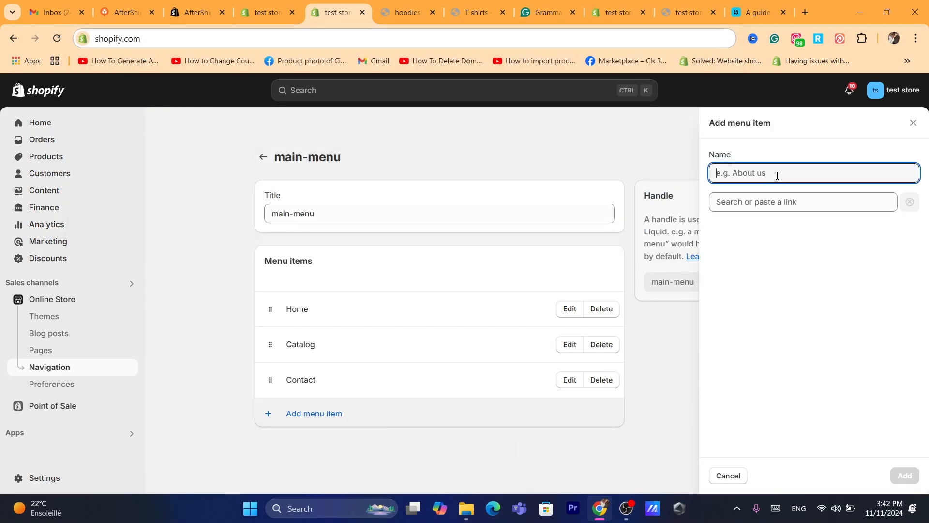
type("T shirts")
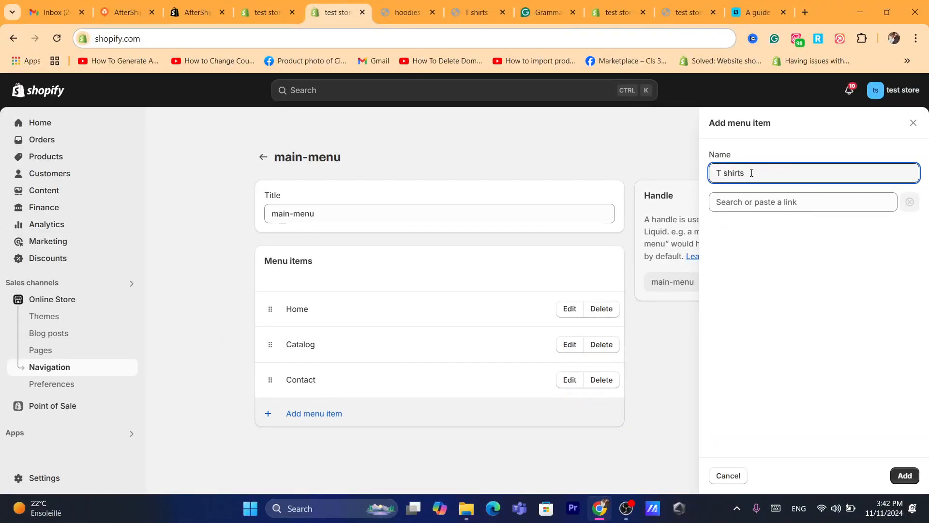
- Link the new menu item to the "t shirts" page, add it, and save main-menu
left_click(753, 200)
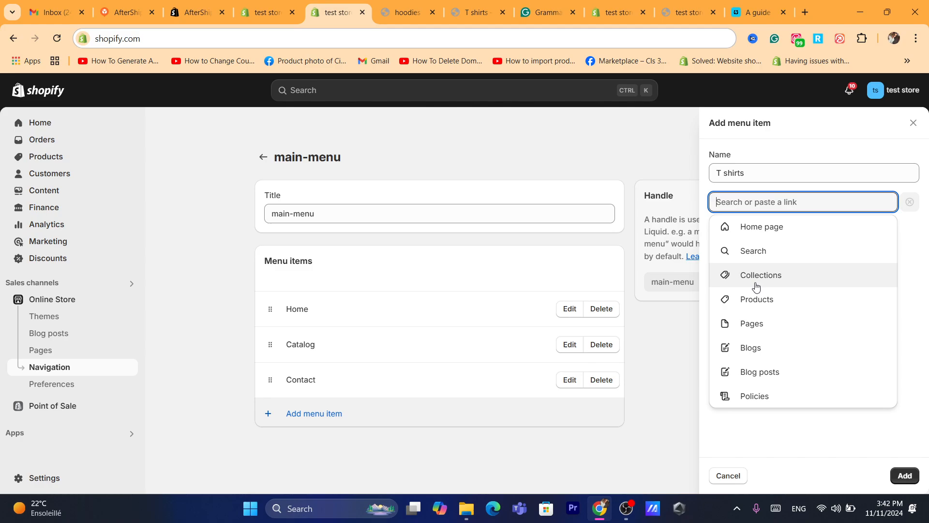
left_click(752, 328)
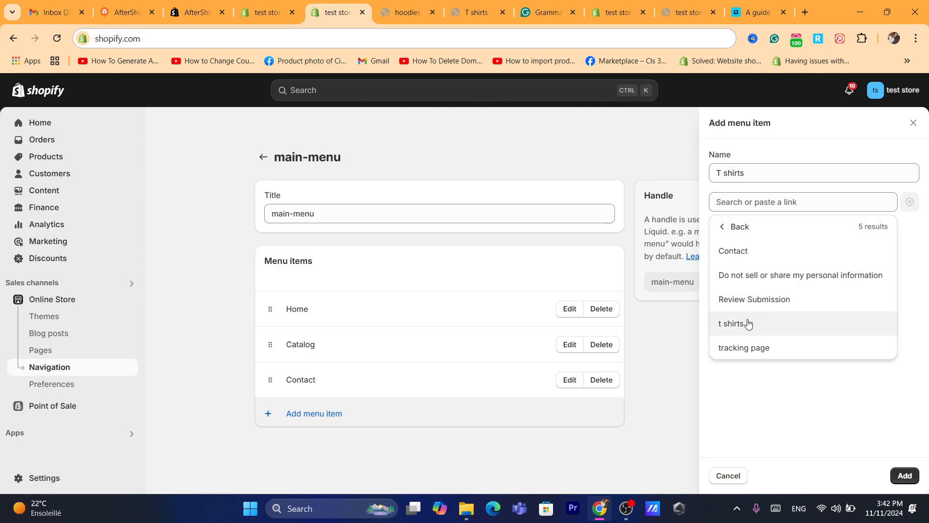
left_click(748, 324)
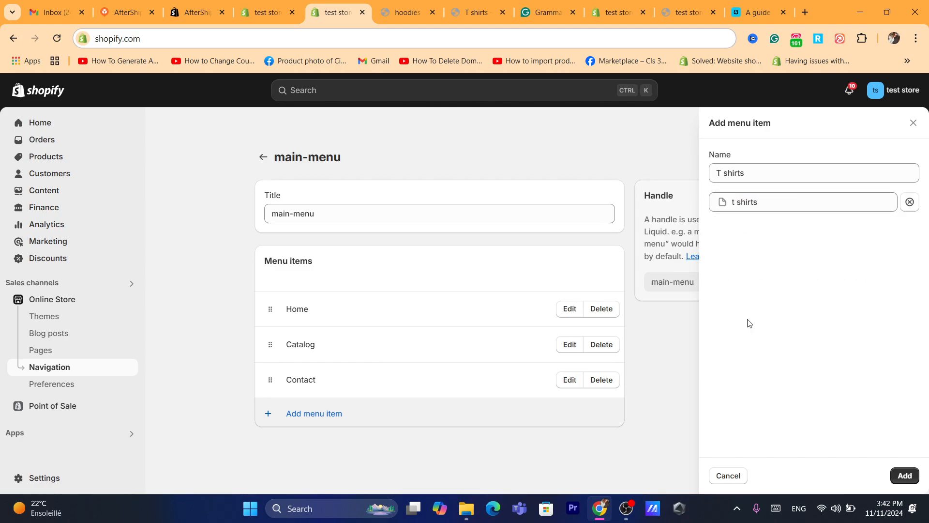
left_click(904, 477)
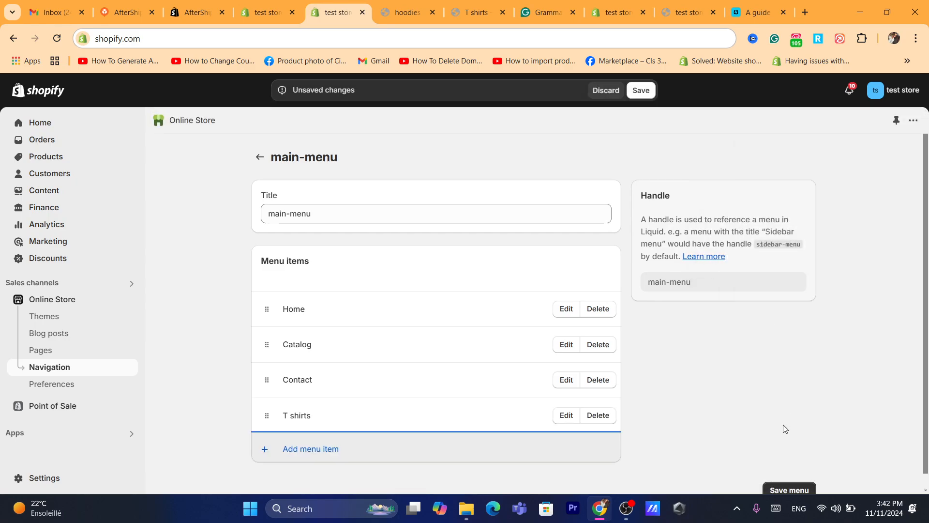
left_click(641, 90)
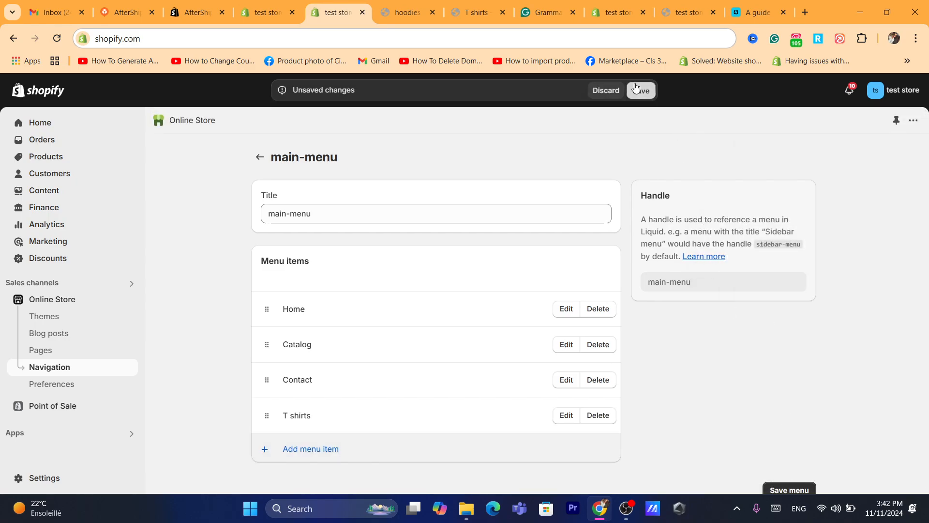
- Browse the storefront's Contact, Catalog and Home pages, then open the T shirts page from the header menu to check it
left_click(423, 6)
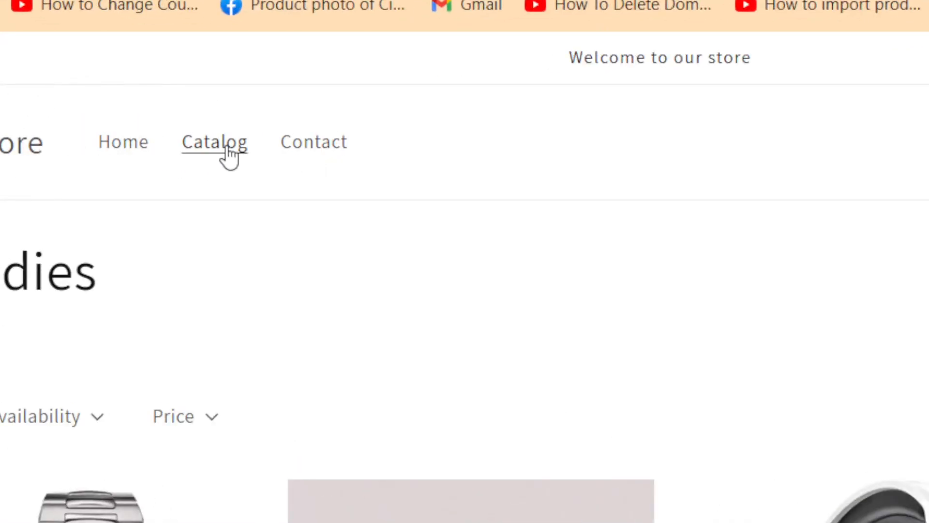
left_click(313, 145)
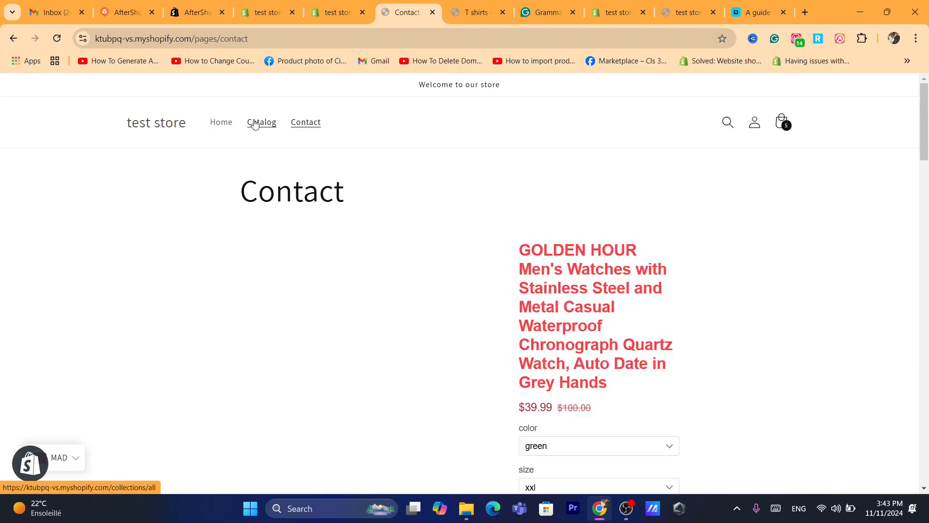
left_click(255, 124)
left_click(226, 125)
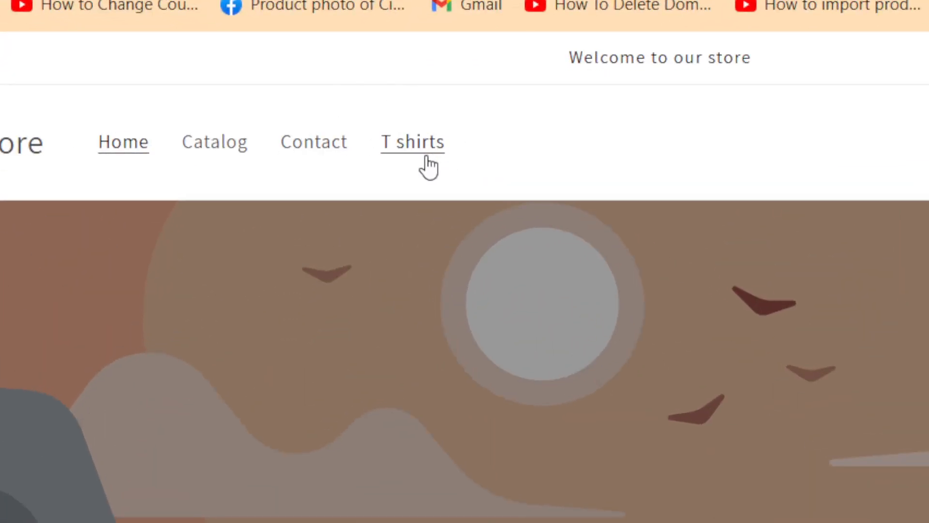
left_click(414, 149)
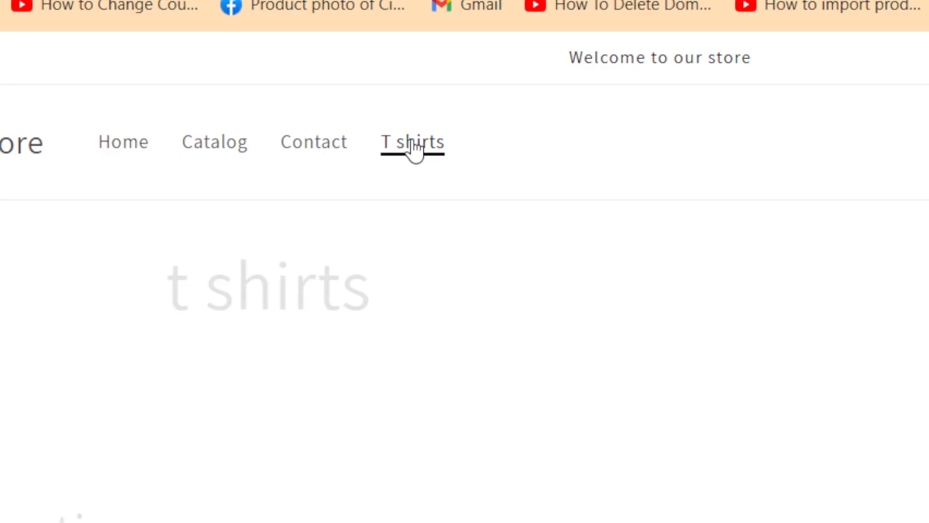
left_click(446, 39)
type("s")
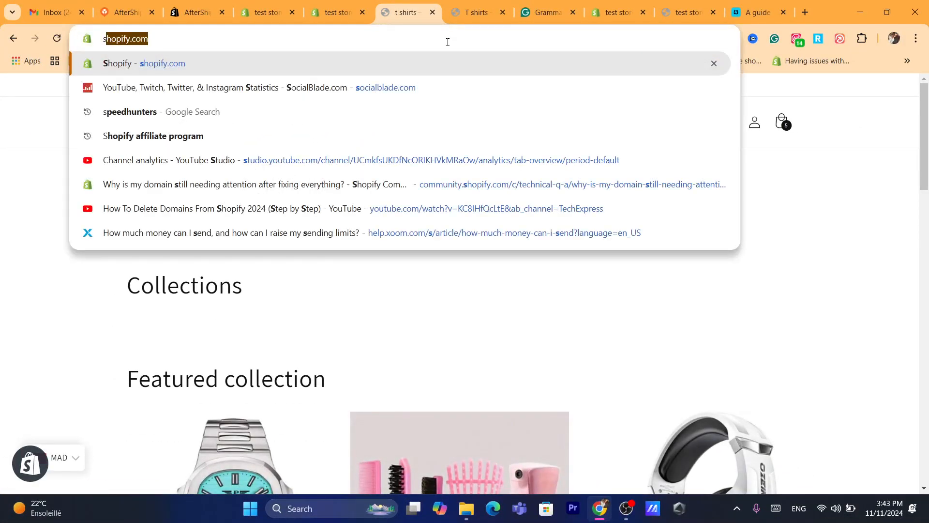
- Look through the storefront's T shirts page, examining the products shown in its Featured collection sections
left_click(378, 303)
scroll(928, 222, "down", 7)
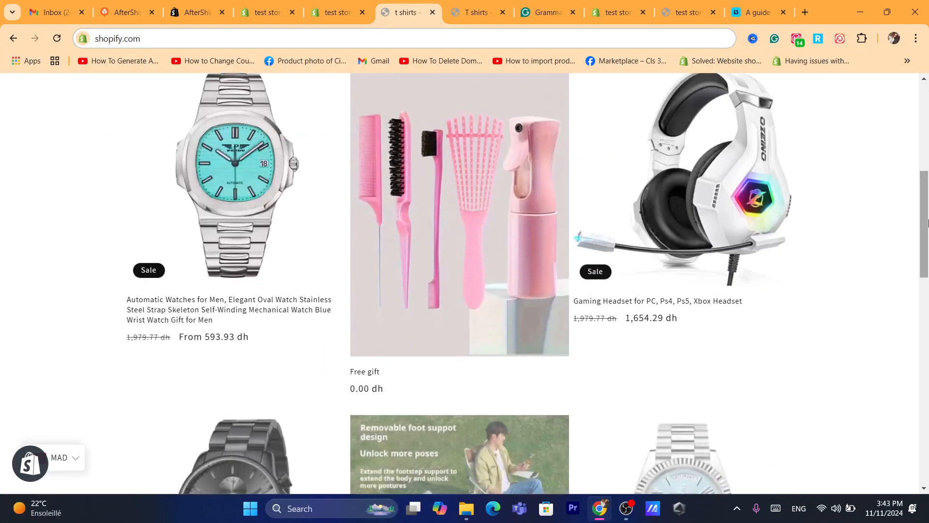
left_click_drag(928, 222, 909, 226)
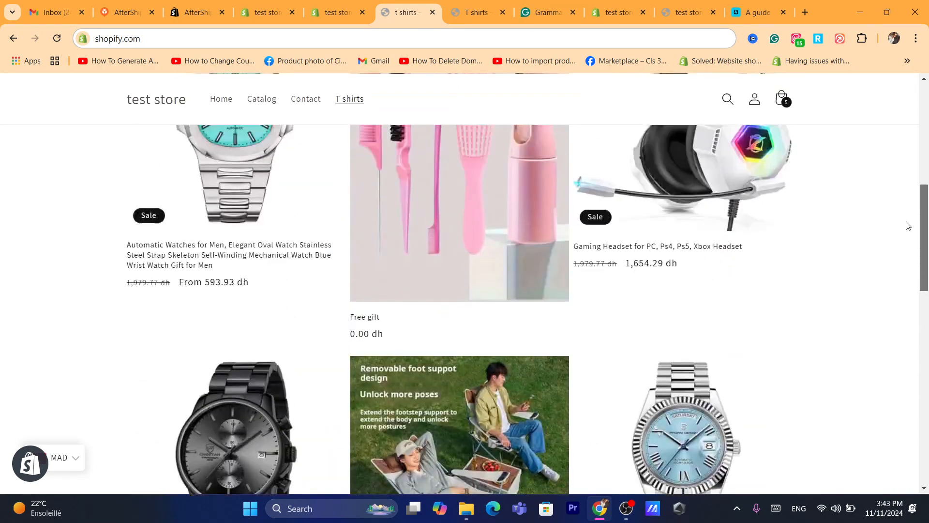
scroll(909, 227, "up", 3)
scroll(904, 198, "up", 1)
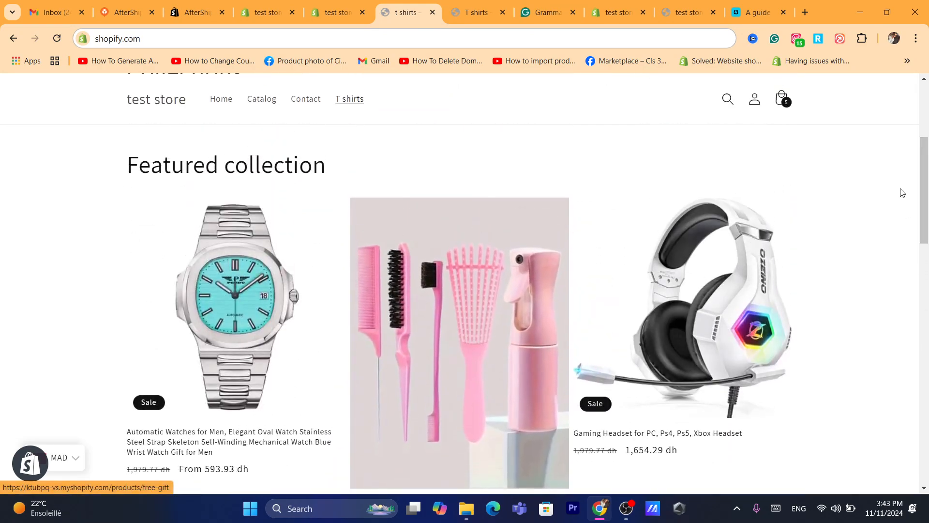
scroll(903, 192, "down", 8)
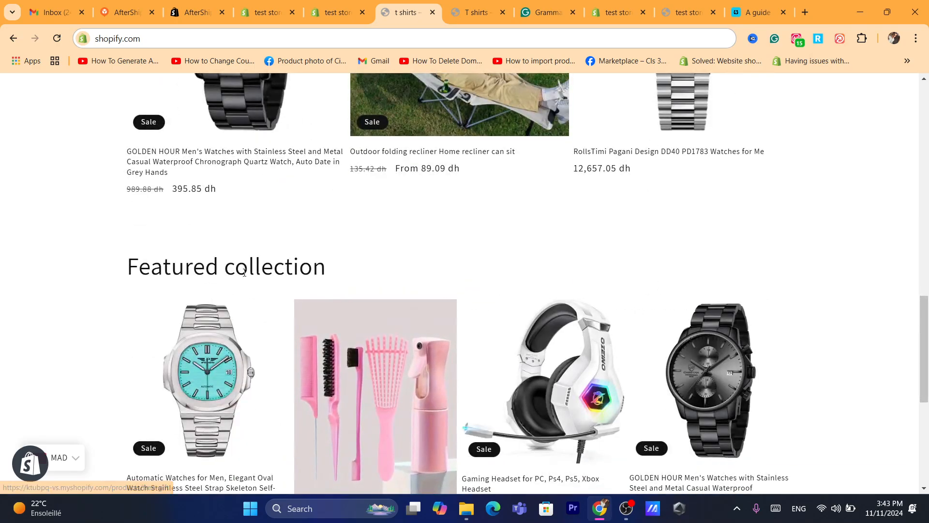
triple_click(244, 273)
scroll(868, 125, "up", 10)
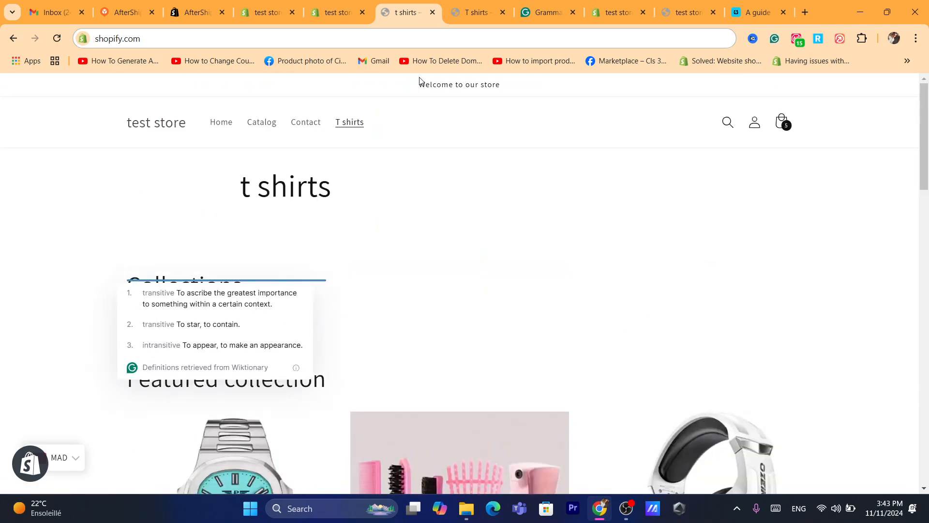
left_click(398, 36)
type("s")
left_click(4, 278)
triple_click(300, 198)
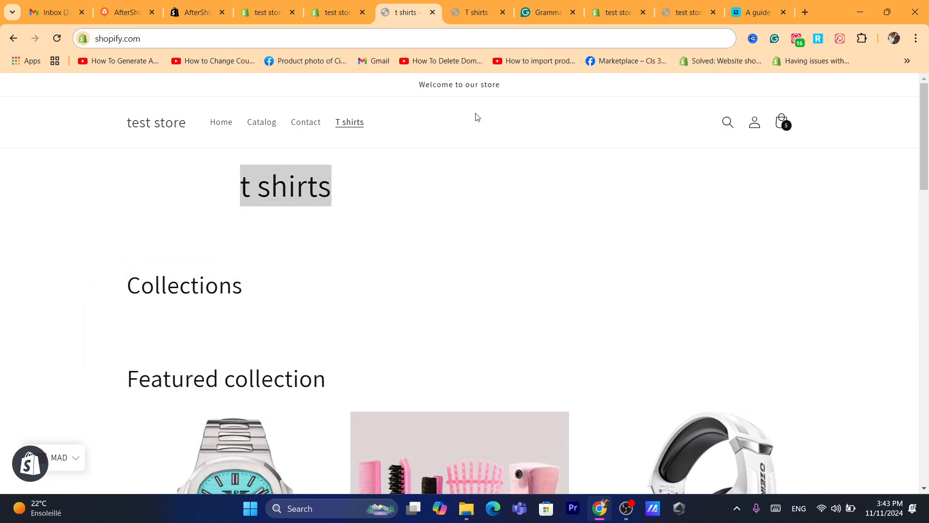
left_click(407, 46)
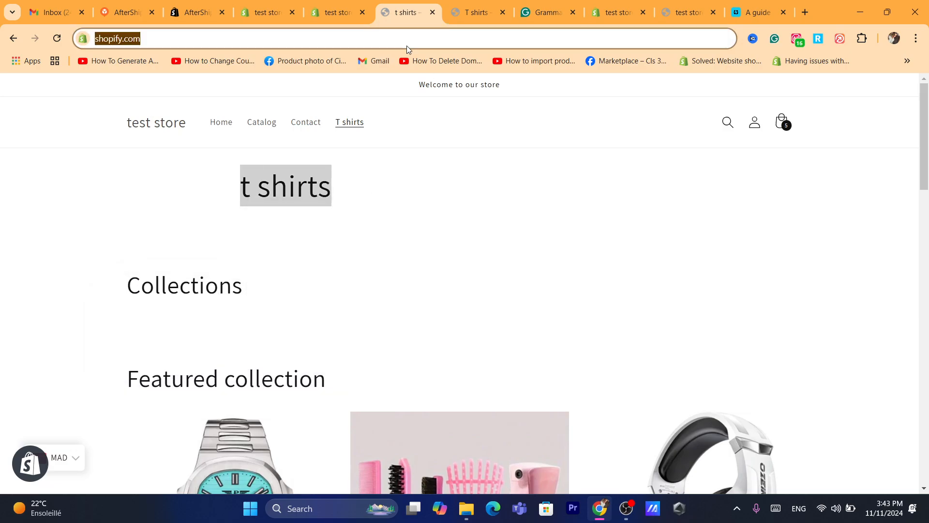
left_click(287, 212)
double_click(329, 195)
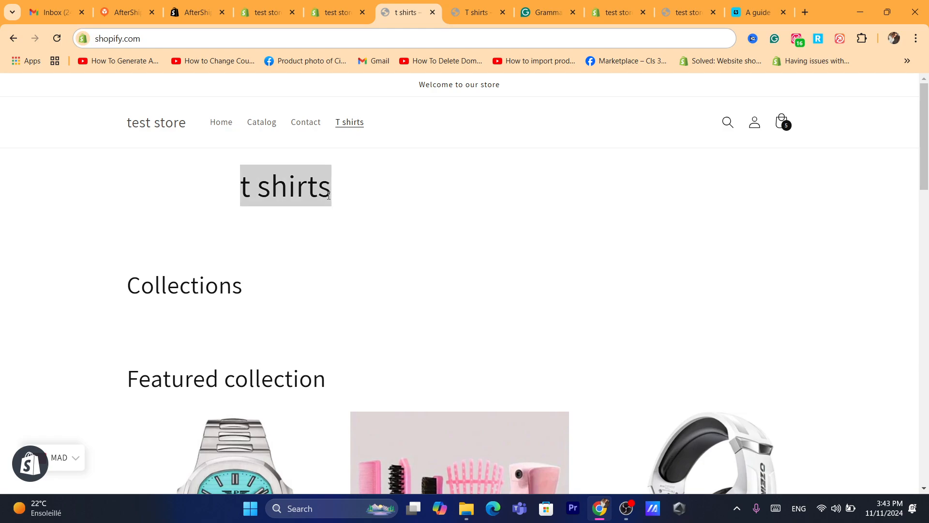